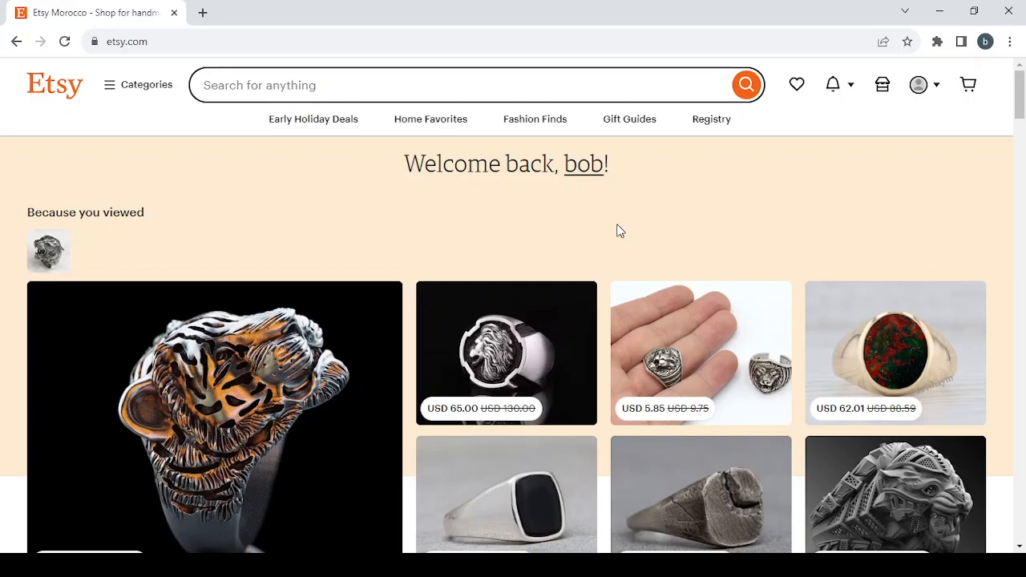
Step: Browse the homepage recommendations and open the sponsored silver lion signet ring listing
{"action": "scroll", "coordinate": [617, 231], "scroll_direction": "down", "scroll_amount": 1}
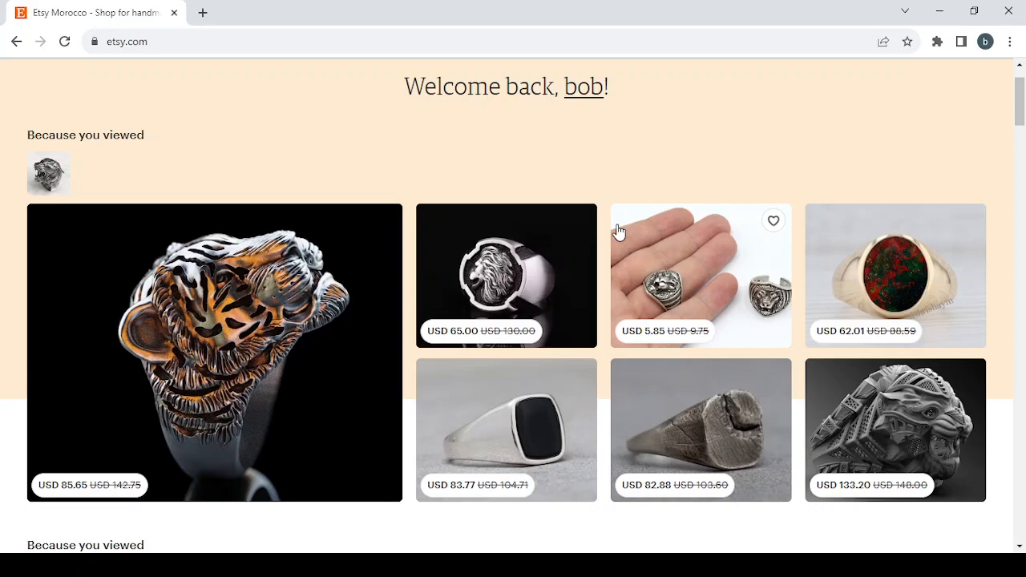
{"action": "scroll", "coordinate": [617, 231], "scroll_direction": "down", "scroll_amount": 3}
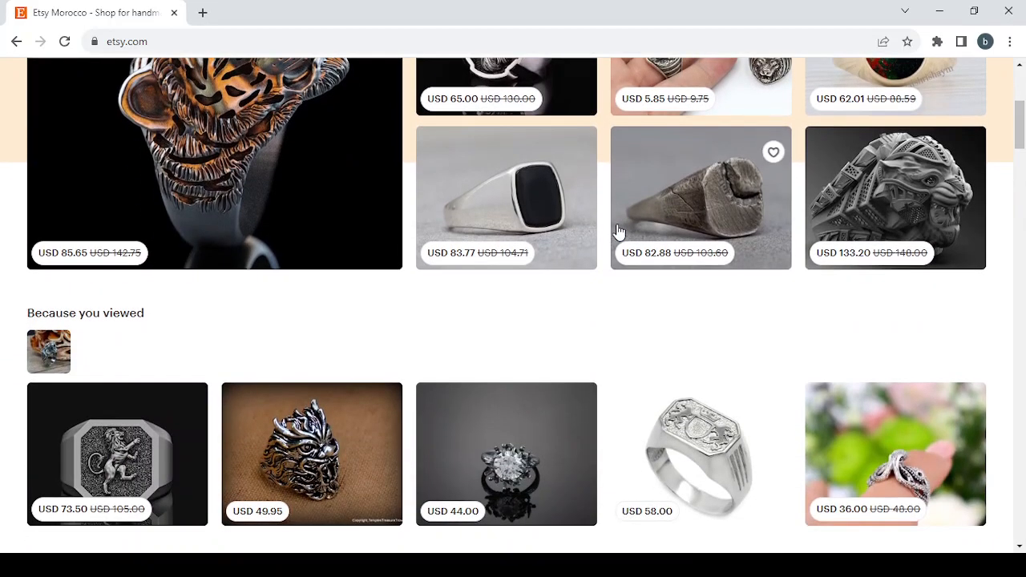
{"action": "scroll", "coordinate": [619, 232], "scroll_direction": "down", "scroll_amount": 1}
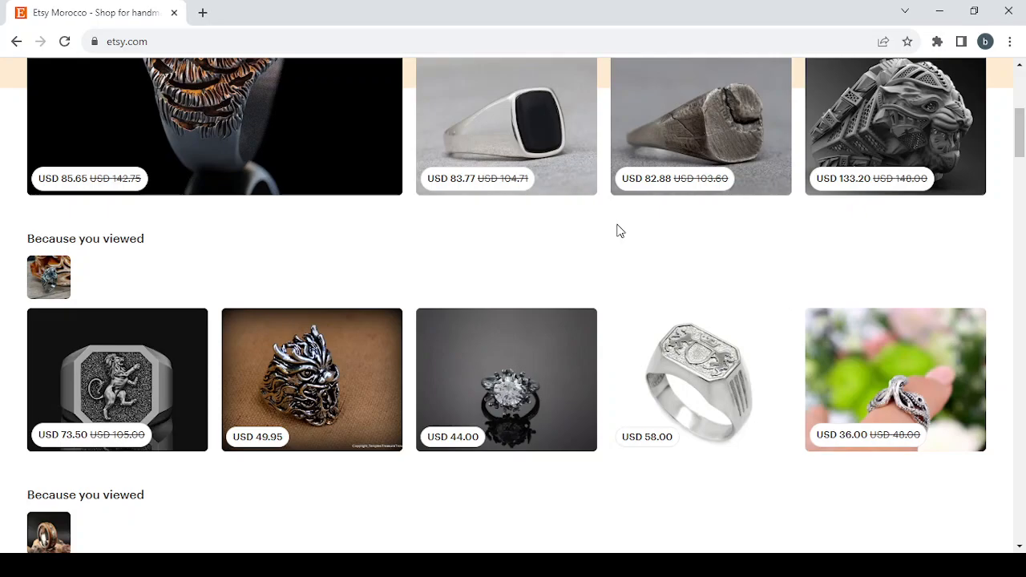
{"action": "scroll", "coordinate": [619, 232], "scroll_direction": "down", "scroll_amount": 2}
{"action": "scroll", "coordinate": [619, 231], "scroll_direction": "down", "scroll_amount": 7}
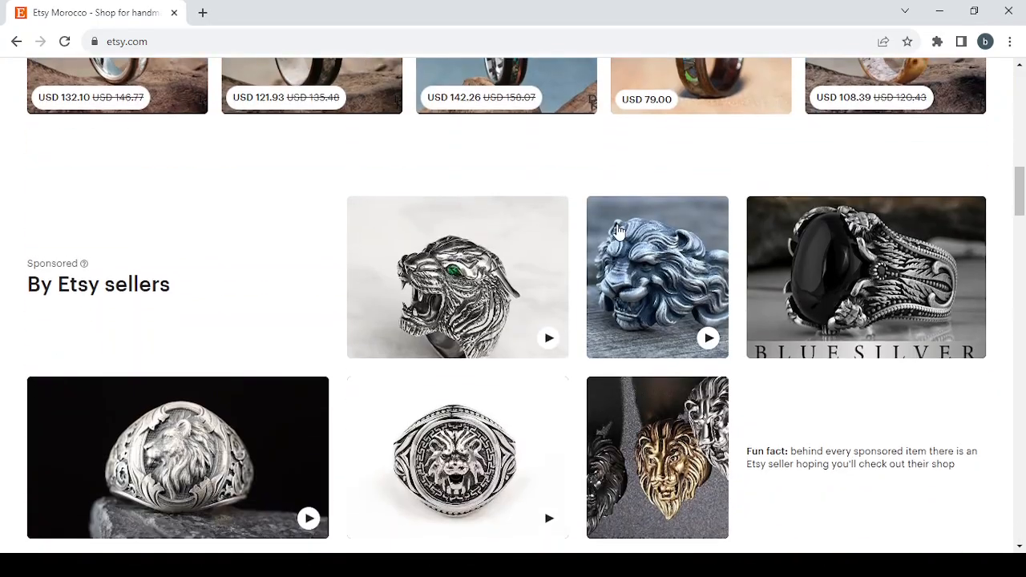
{"action": "scroll", "coordinate": [617, 231], "scroll_direction": "down", "scroll_amount": 2}
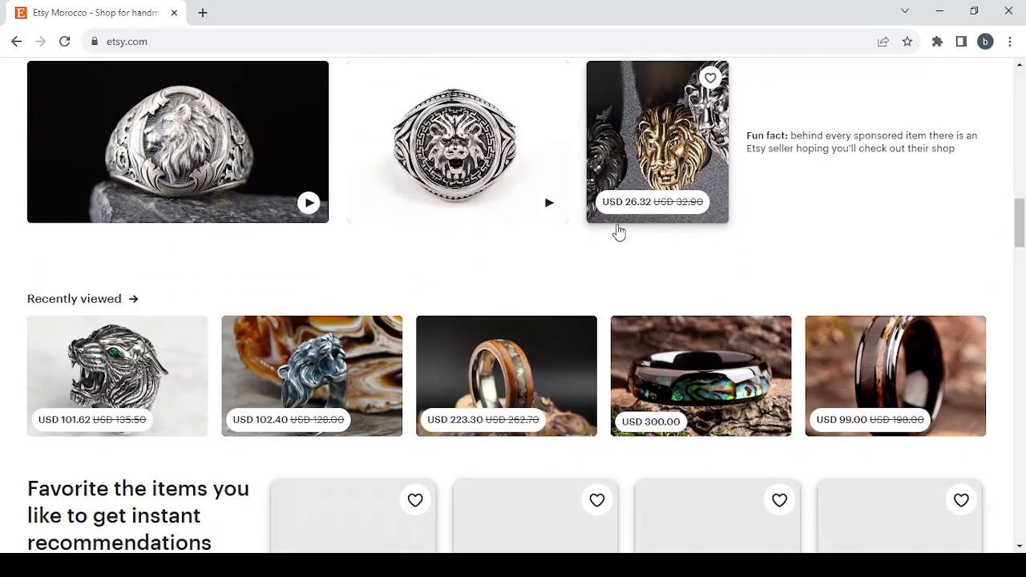
{"action": "scroll", "coordinate": [618, 231], "scroll_direction": "up", "scroll_amount": 1}
{"action": "mouse_move", "coordinate": [247, 223]}
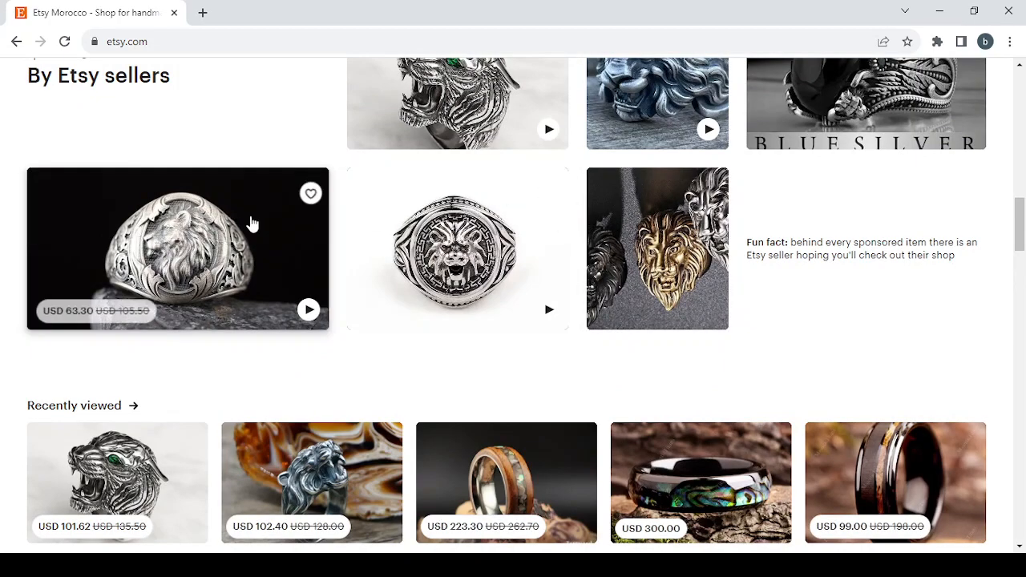
{"action": "left_click", "coordinate": [216, 259]}
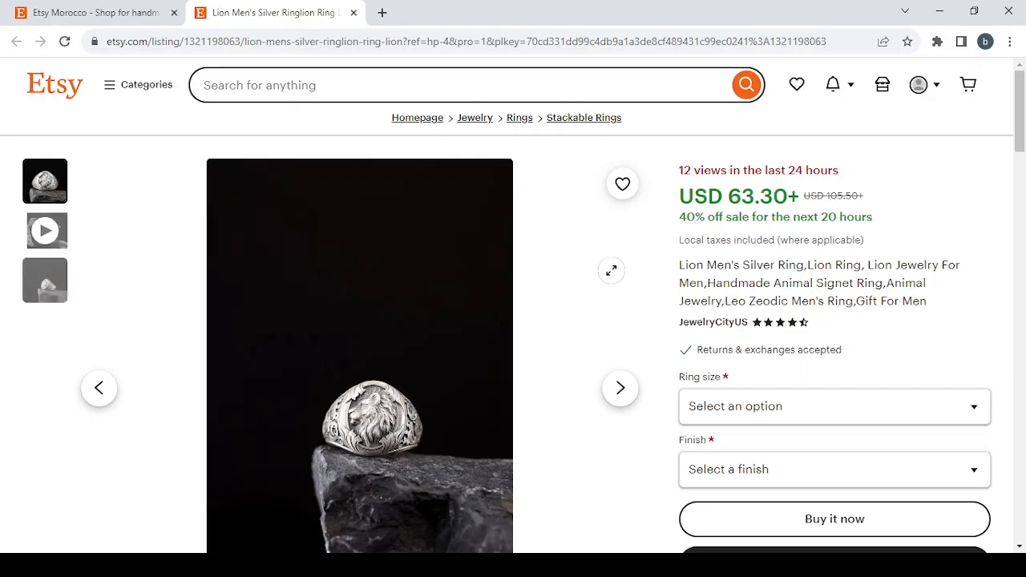
Step: Look through the lion ring listing's video and remaining product photo
{"action": "scroll", "coordinate": [513, 320], "scroll_direction": "down", "scroll_amount": 2}
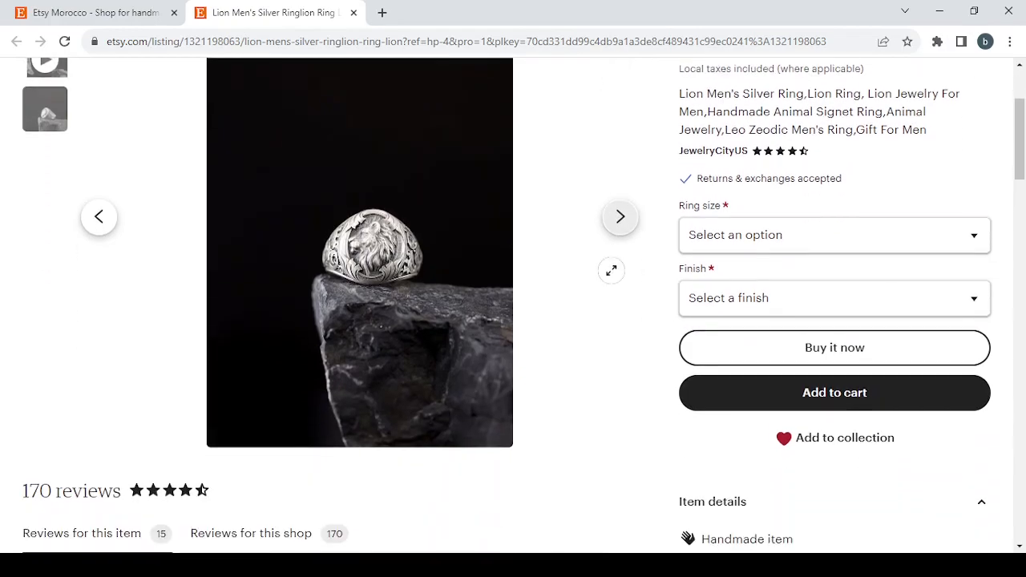
{"action": "scroll", "coordinate": [513, 321], "scroll_direction": "up", "scroll_amount": 1}
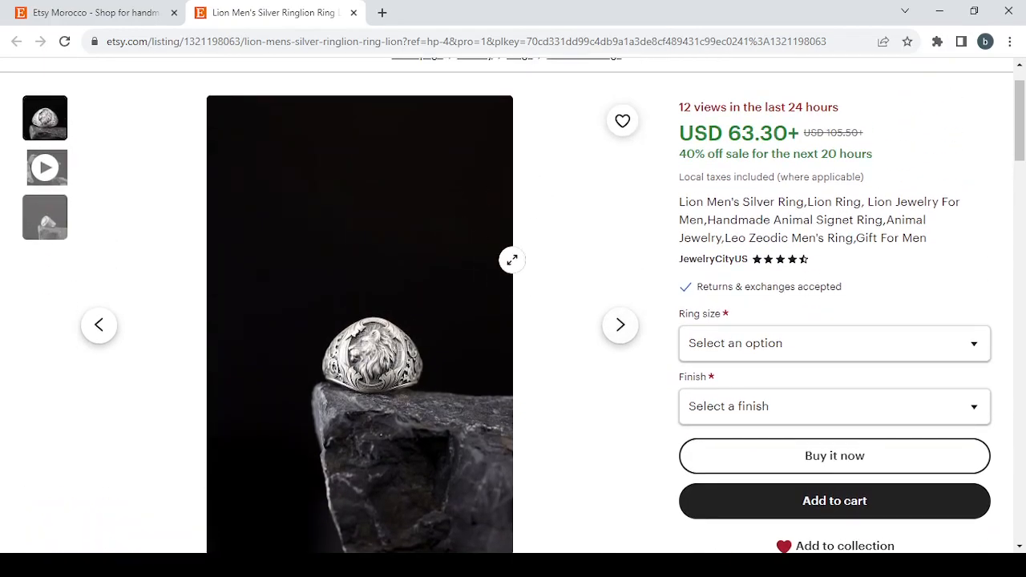
{"action": "left_click", "coordinate": [624, 335]}
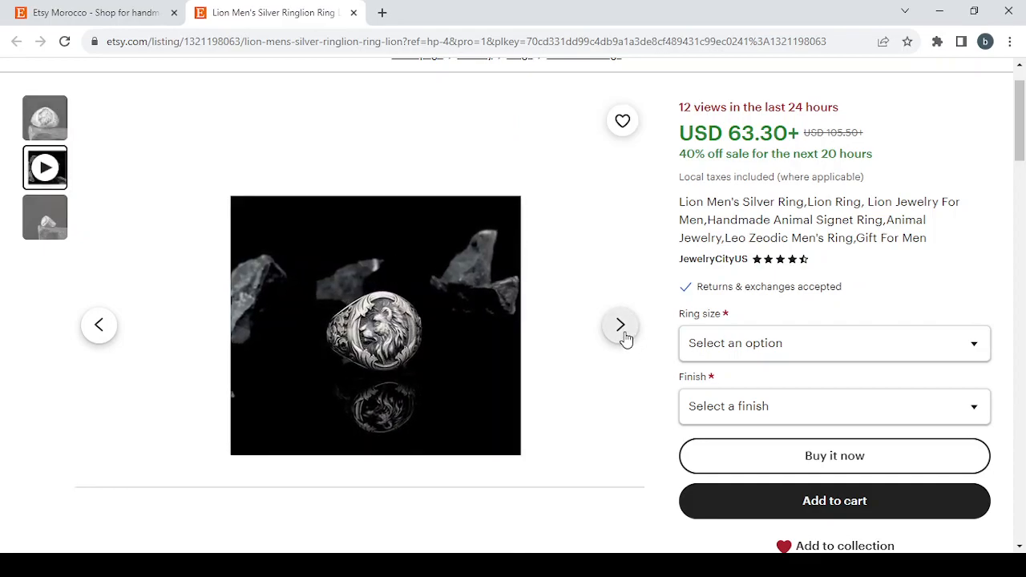
{"action": "left_click", "coordinate": [622, 329]}
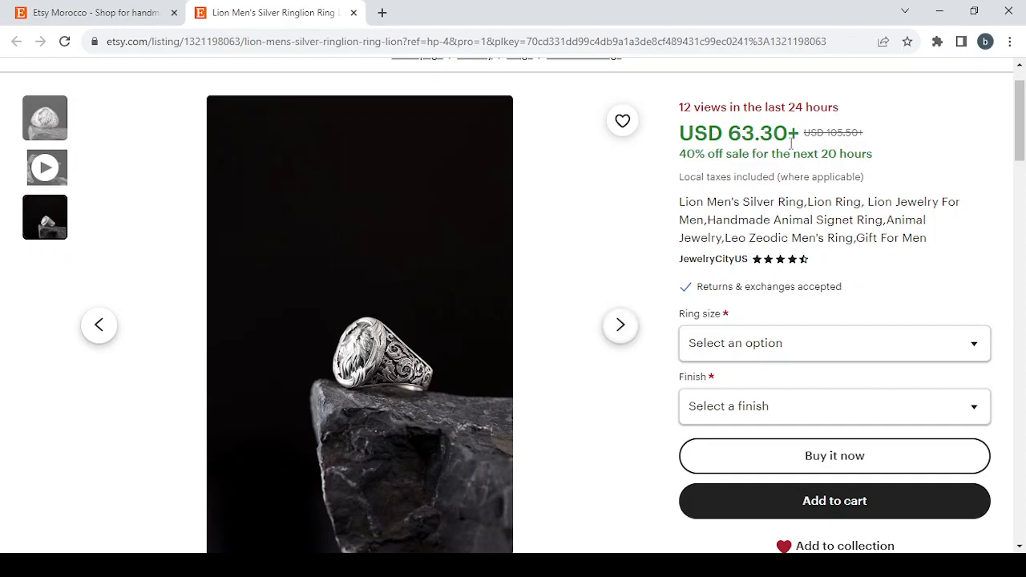
Step: Examine the ring's options, item details, reviews, and shipping and return policies, and close the listing
{"action": "scroll", "coordinate": [789, 153], "scroll_direction": "down", "scroll_amount": 1}
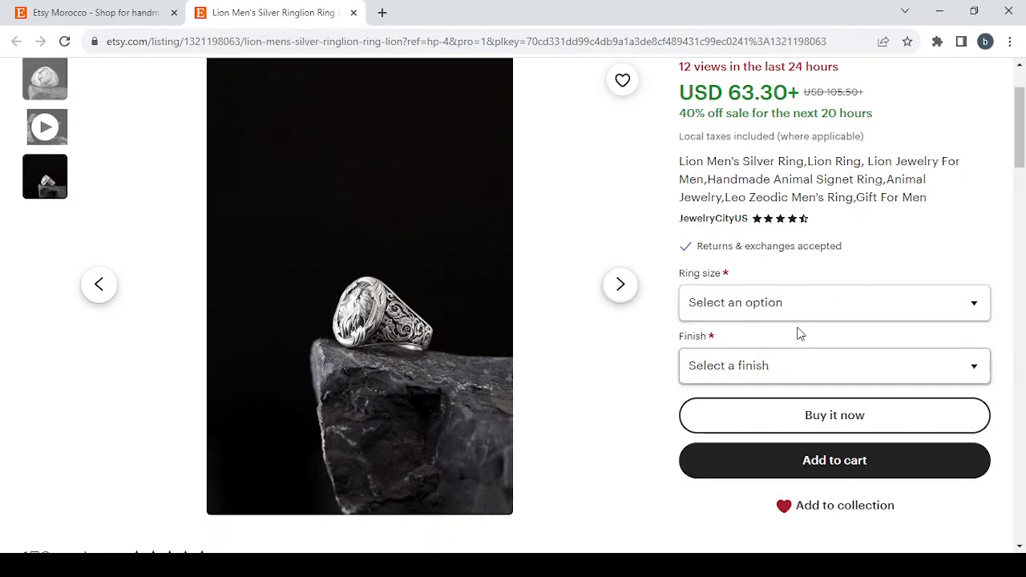
{"action": "scroll", "coordinate": [622, 362], "scroll_direction": "down", "scroll_amount": 3}
{"action": "scroll", "coordinate": [621, 368], "scroll_direction": "down", "scroll_amount": 1}
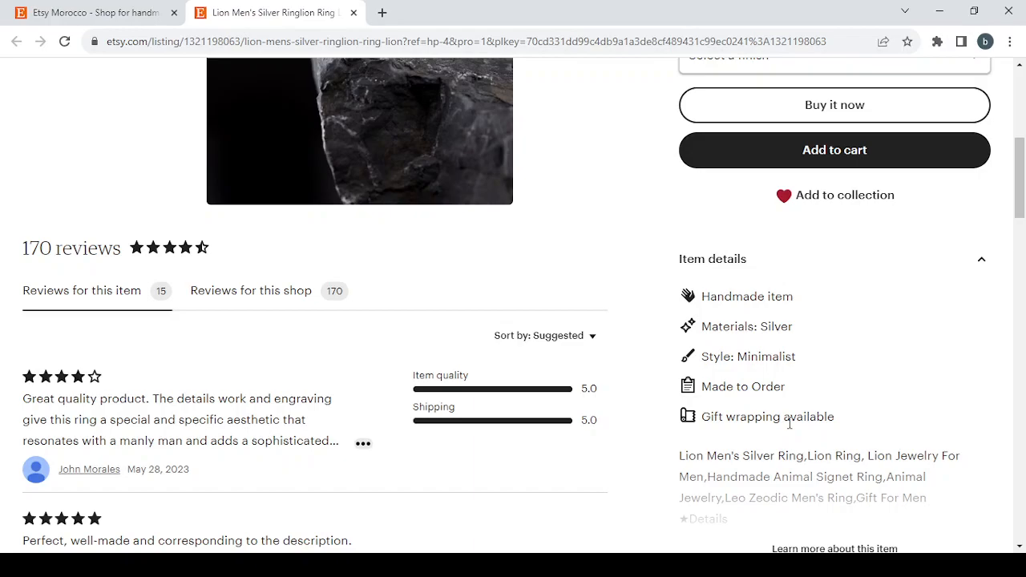
{"action": "scroll", "coordinate": [790, 425], "scroll_direction": "down", "scroll_amount": 3}
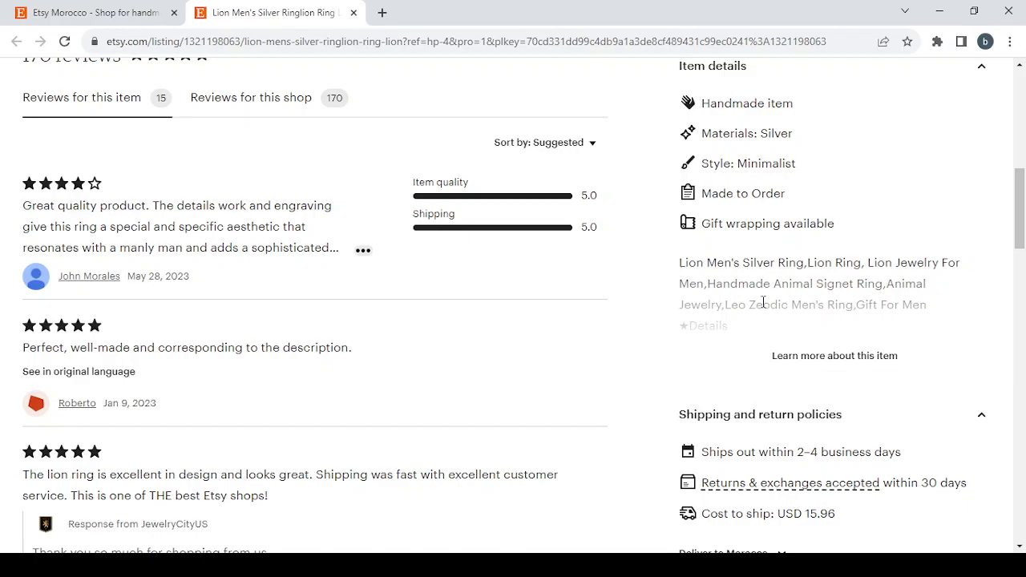
{"action": "scroll", "coordinate": [764, 302], "scroll_direction": "down", "scroll_amount": 2}
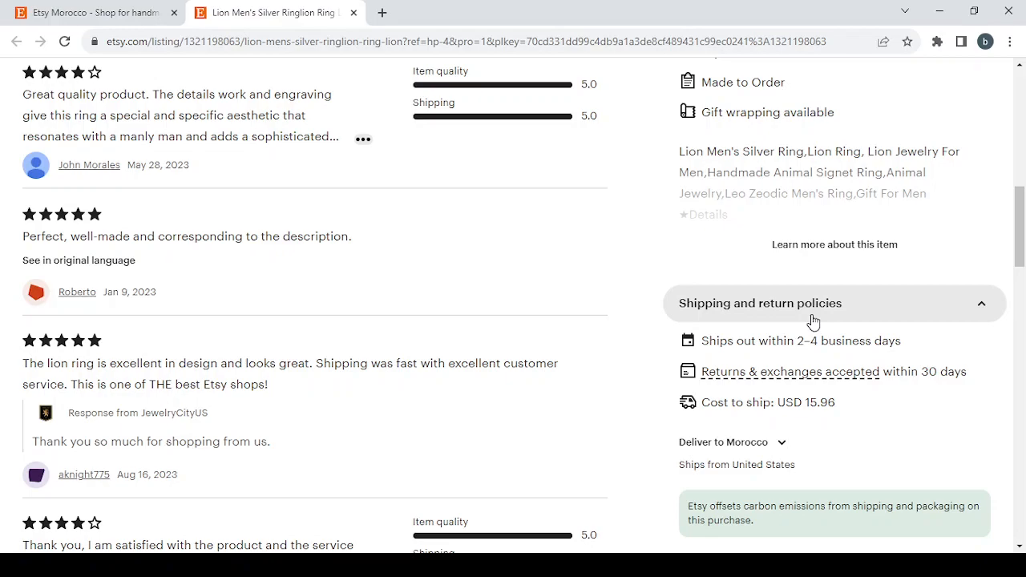
{"action": "scroll", "coordinate": [813, 321], "scroll_direction": "down", "scroll_amount": 1}
{"action": "scroll", "coordinate": [813, 321], "scroll_direction": "up", "scroll_amount": 10}
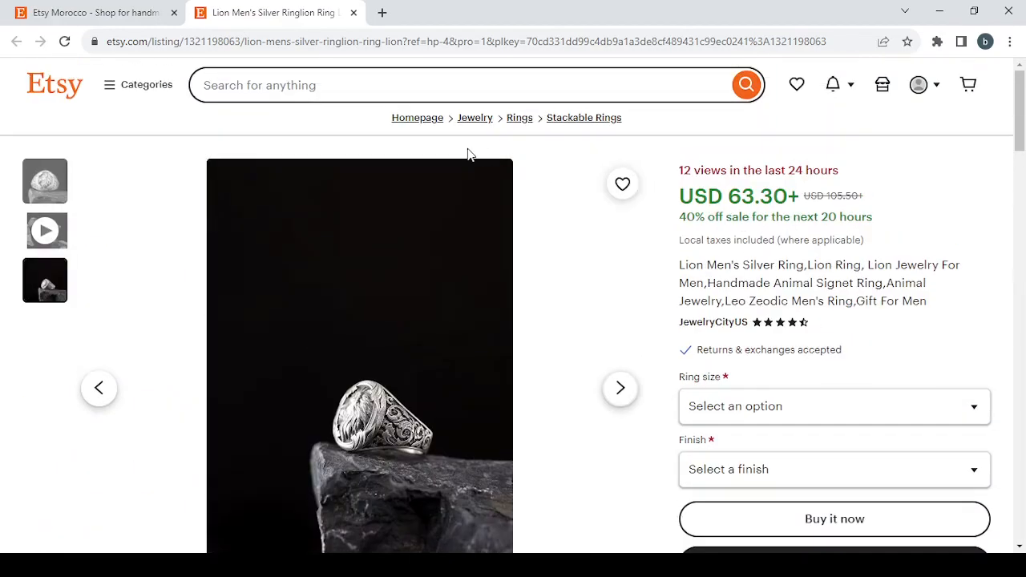
{"action": "left_click", "coordinate": [354, 13]}
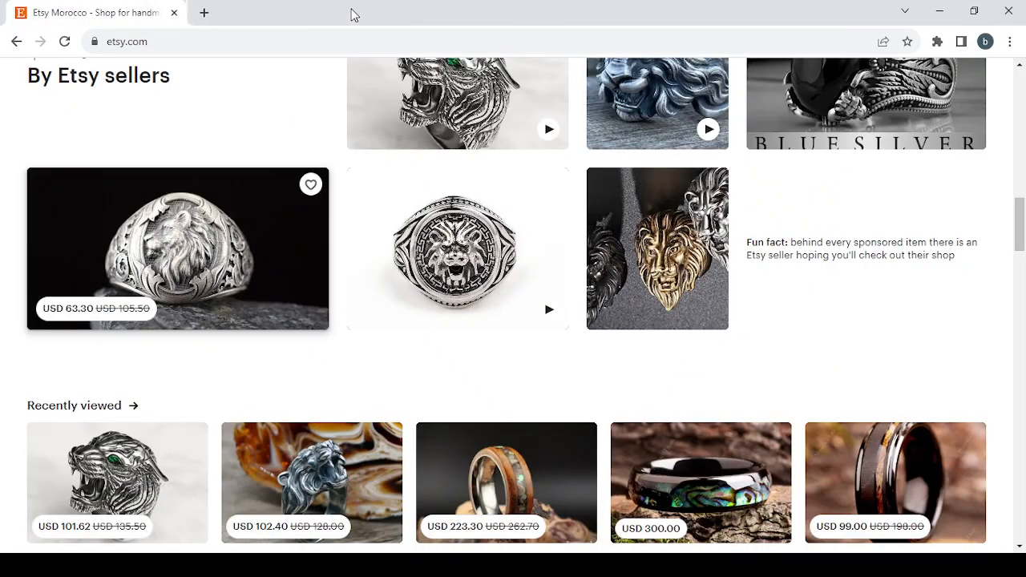
Step: Open the shop setup from the homepage and go back to its Shop preferences stage
{"action": "scroll", "coordinate": [593, 277], "scroll_direction": "up", "scroll_amount": 5}
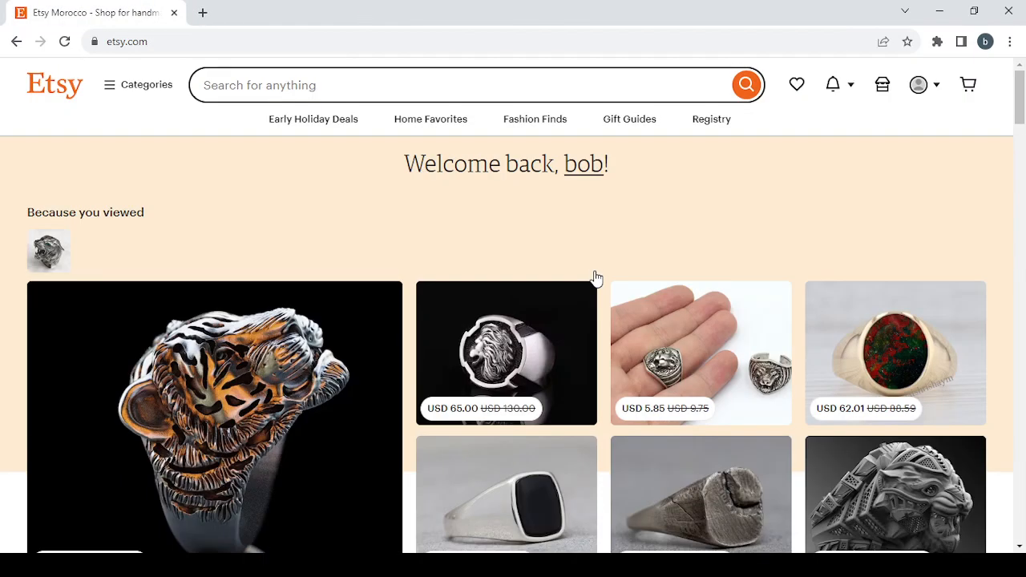
{"action": "left_click", "coordinate": [883, 95]}
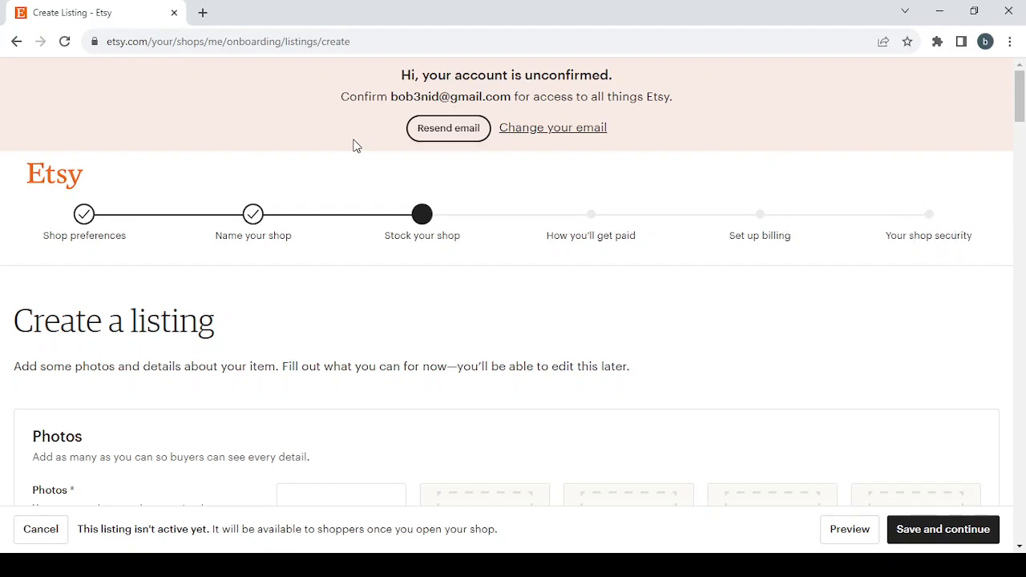
{"action": "left_click", "coordinate": [85, 217]}
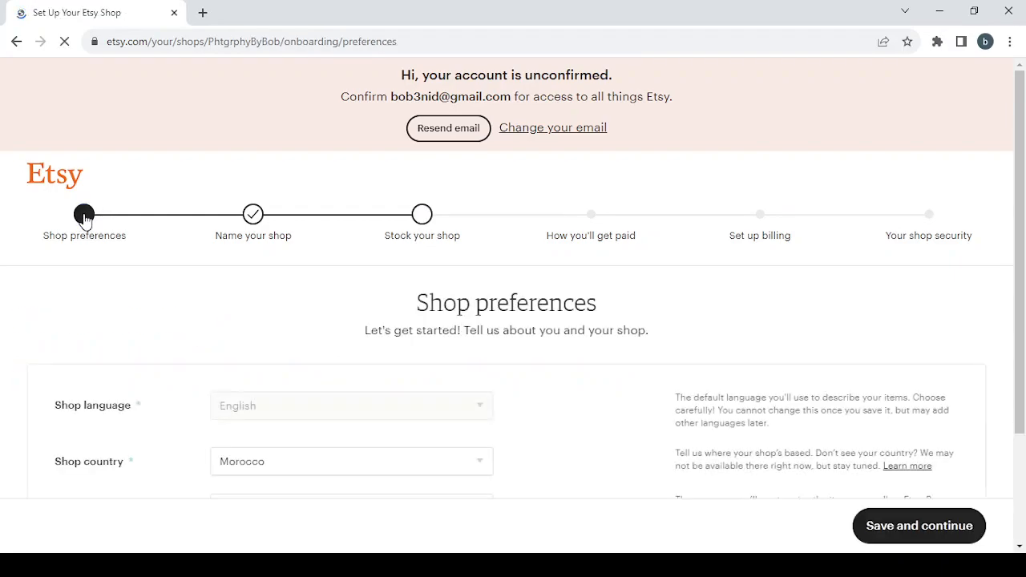
Step: Set the shop currency to United States Dollar and save the shop preferences
{"action": "scroll", "coordinate": [245, 323], "scroll_direction": "down", "scroll_amount": 1}
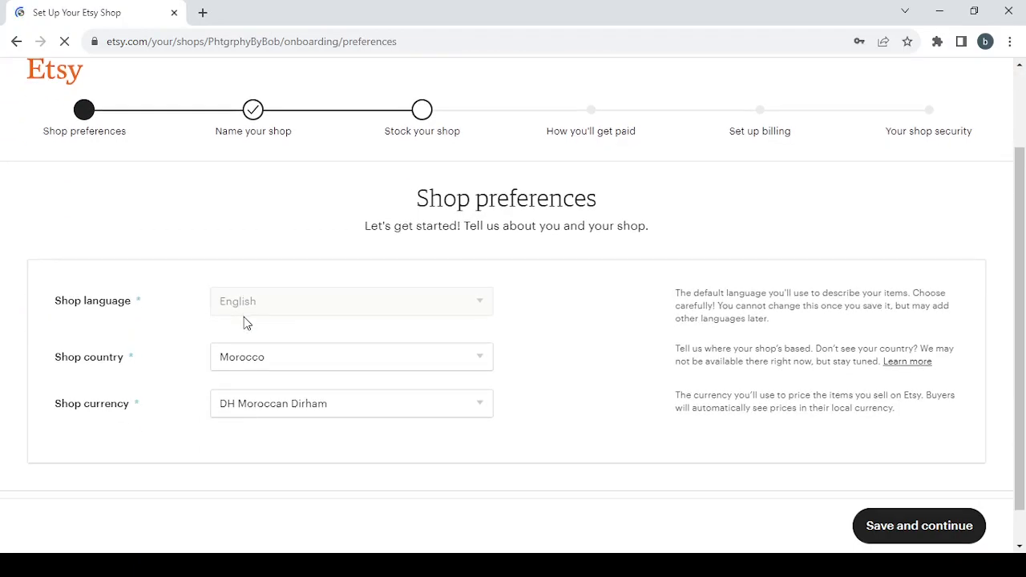
{"action": "scroll", "coordinate": [321, 303], "scroll_direction": "down", "scroll_amount": 1}
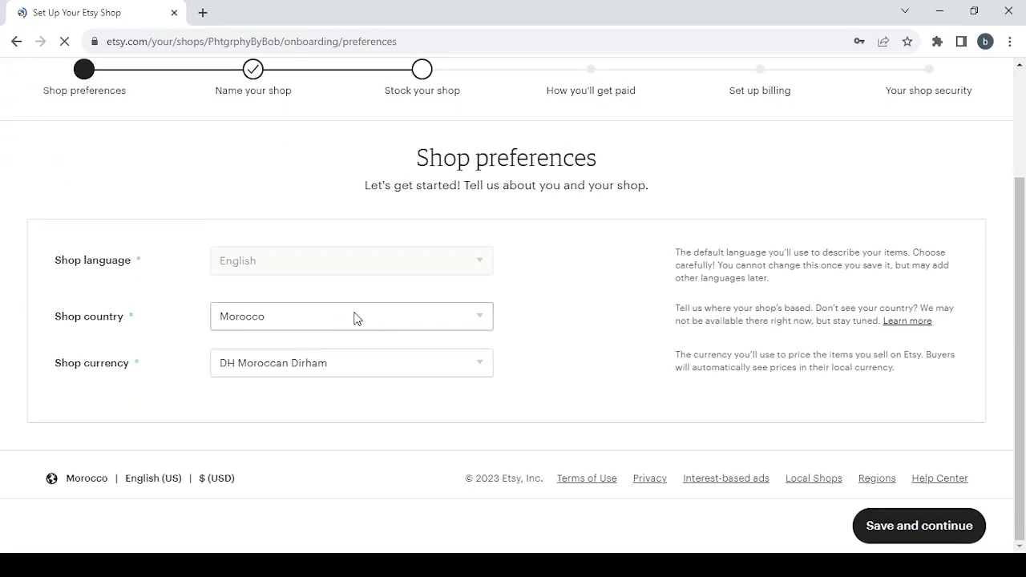
{"action": "left_click", "coordinate": [380, 373]}
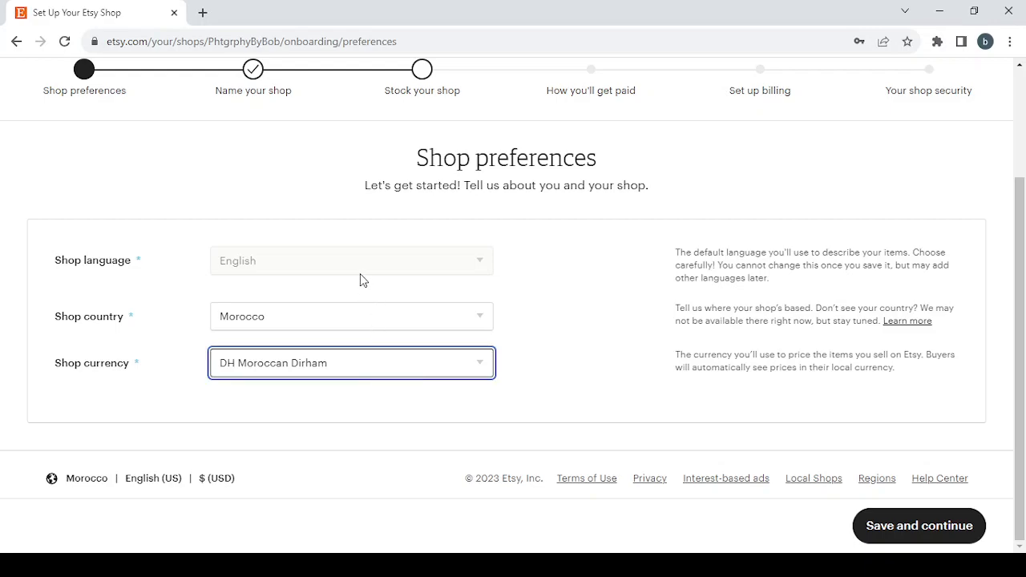
{"action": "left_click", "coordinate": [346, 104]}
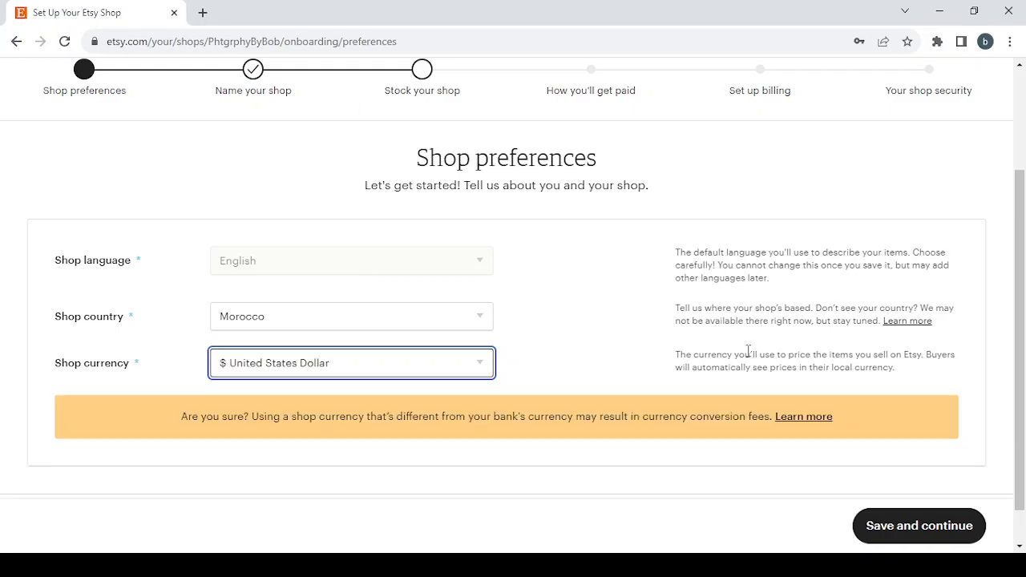
{"action": "left_click", "coordinate": [919, 527]}
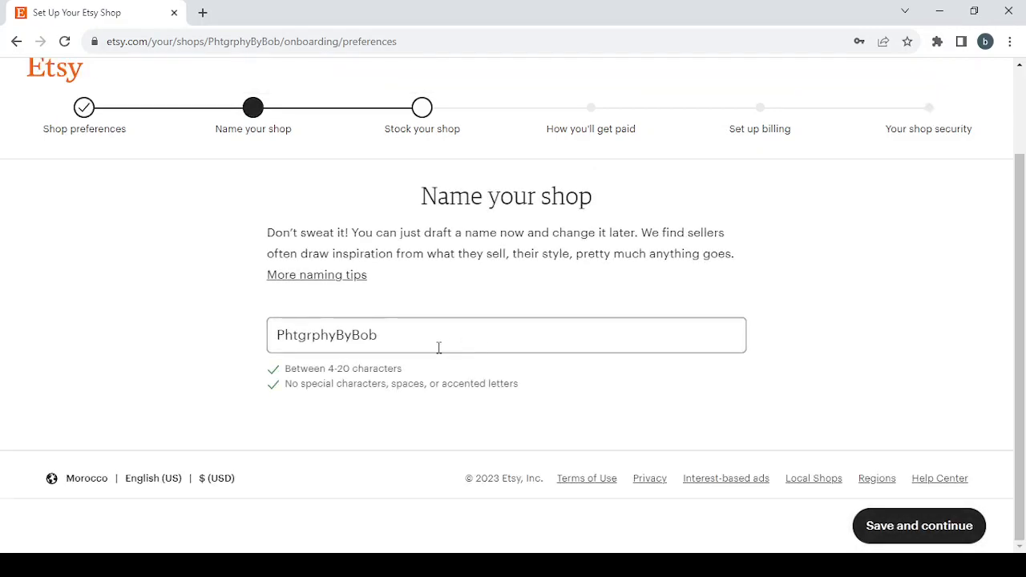
Step: Replace the existing shop name with PatternsAndTutorials, written without spaces or special characters
{"action": "triple_click", "coordinate": [439, 347]}
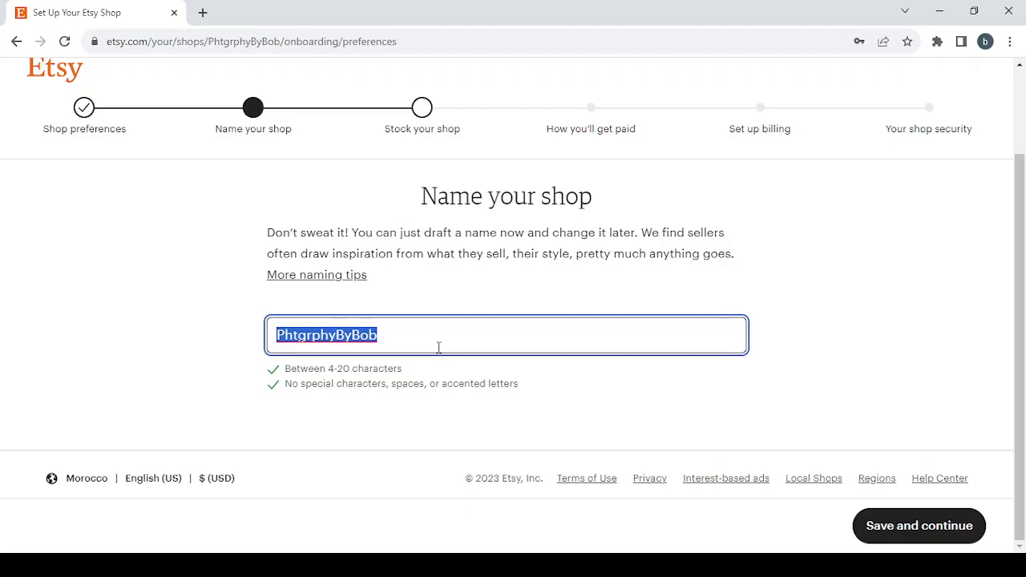
{"action": "type", "text": "Patterns & Tutorials"}
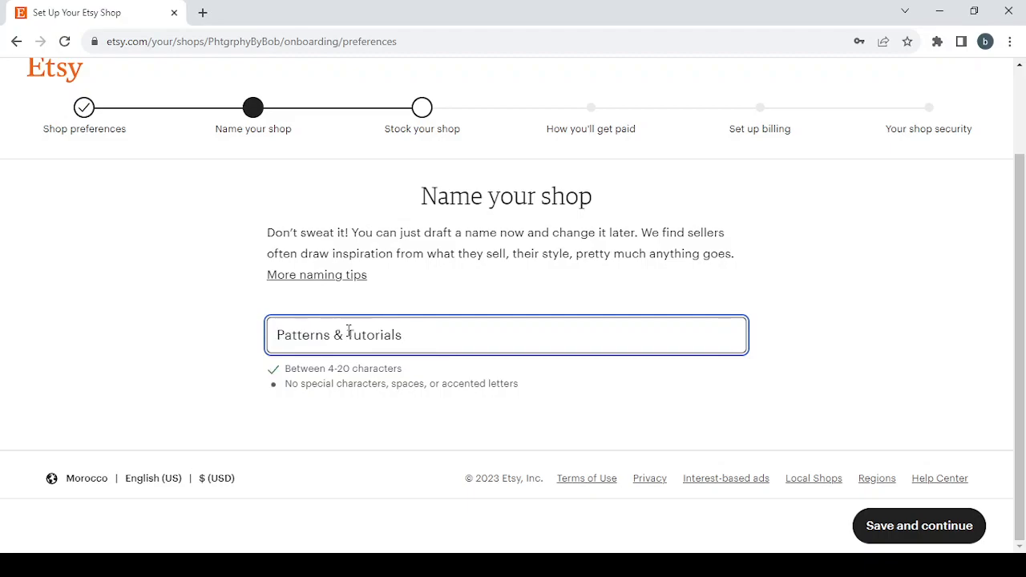
{"action": "key", "text": "BackSpace"}
{"action": "key", "text": "BackSpace"}
{"action": "key", "text": "BackSpace"}
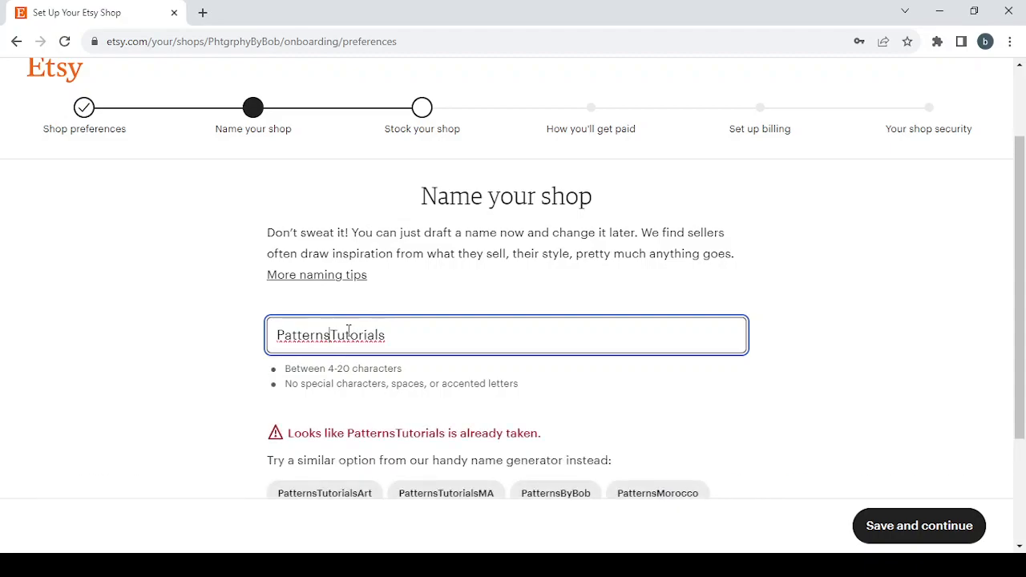
{"action": "type", "text": "A"}
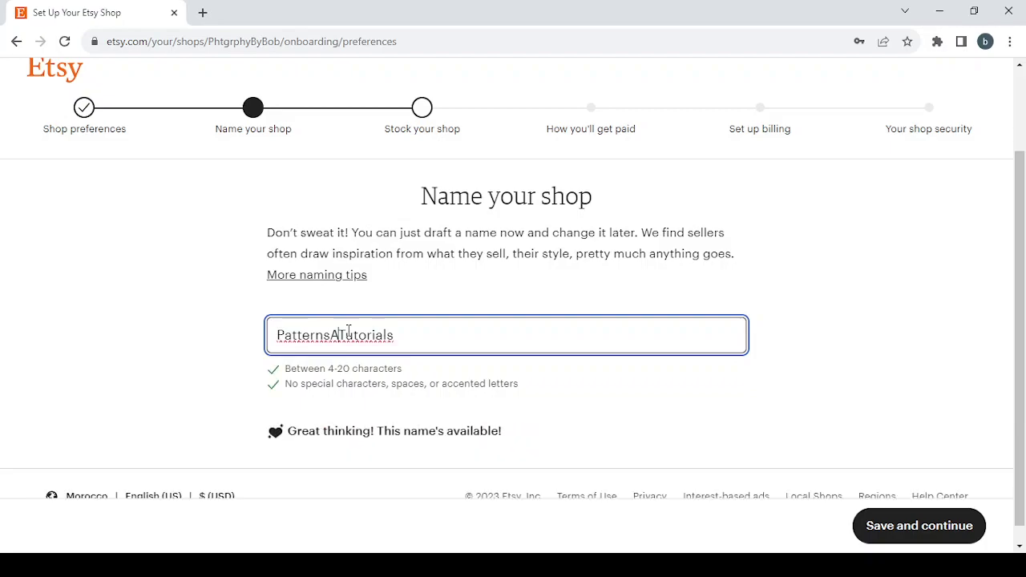
{"action": "type", "text": "nd"}
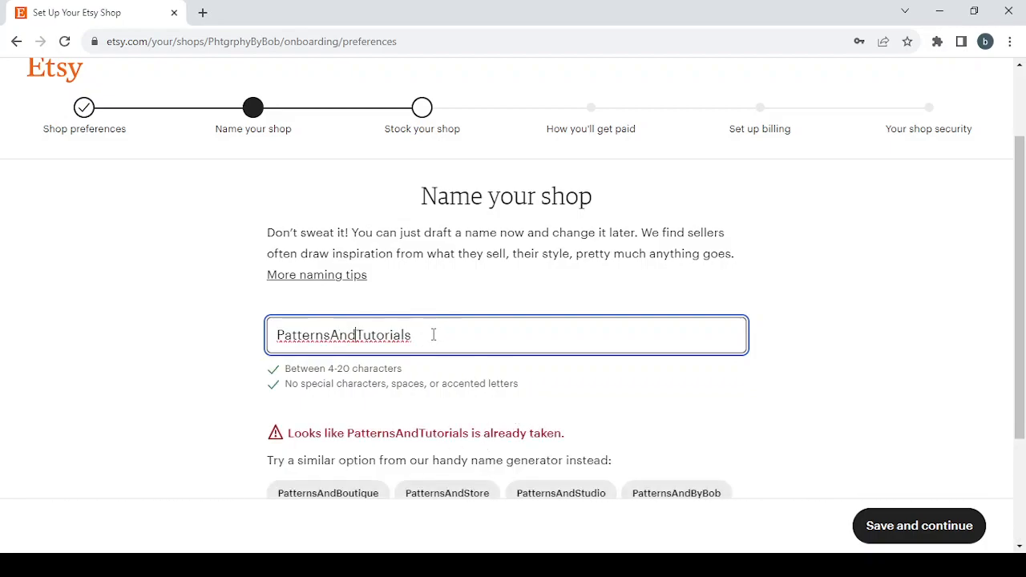
Step: Check the suggested alternative names and shorten the shop name to PatternsAndTutorial
{"action": "scroll", "coordinate": [699, 440], "scroll_direction": "down", "scroll_amount": 2}
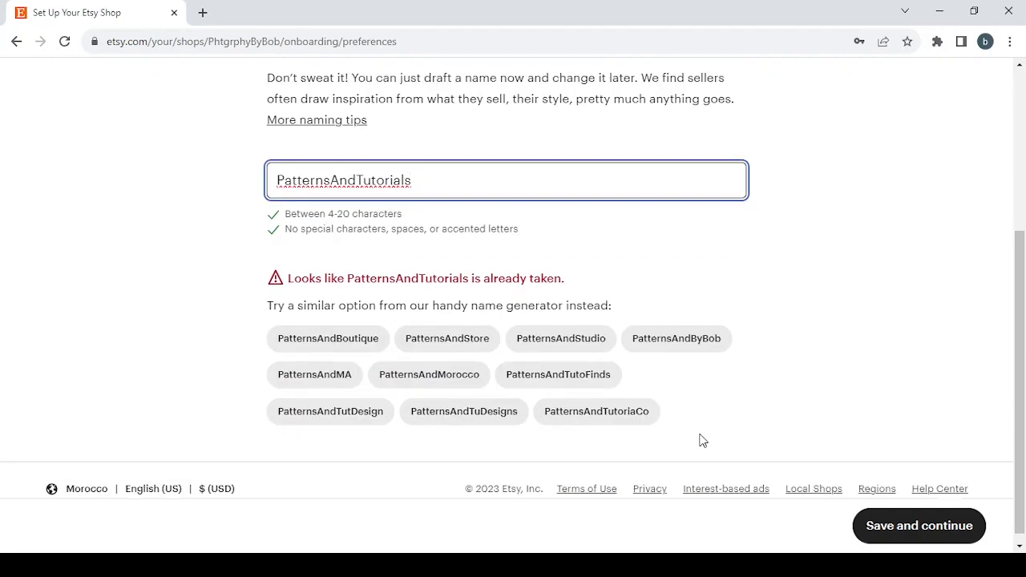
{"action": "scroll", "coordinate": [506, 375], "scroll_direction": "up", "scroll_amount": 1}
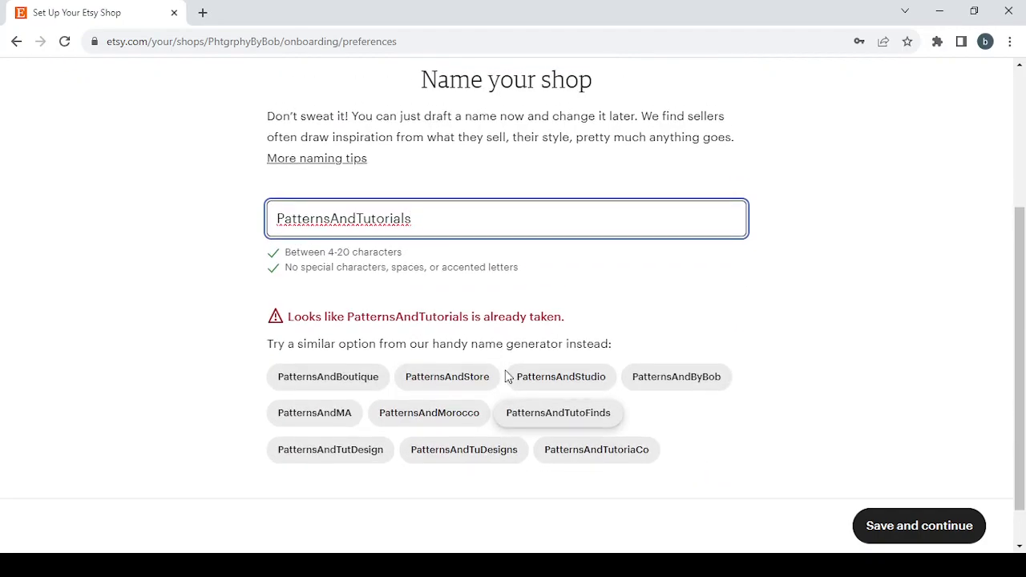
{"action": "left_click", "coordinate": [449, 224]}
{"action": "type", "text": "1"}
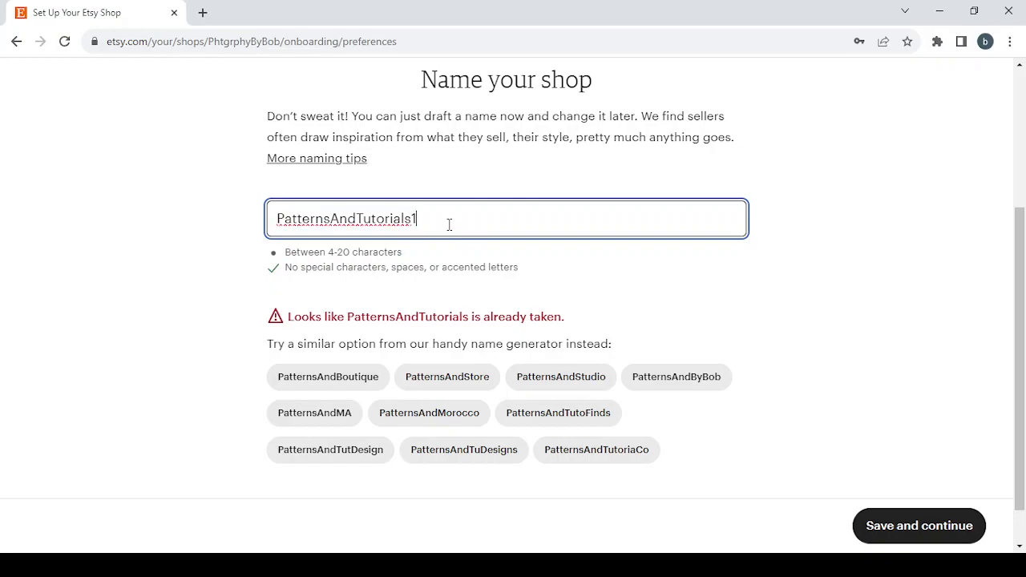
{"action": "key", "text": "BackSpace"}
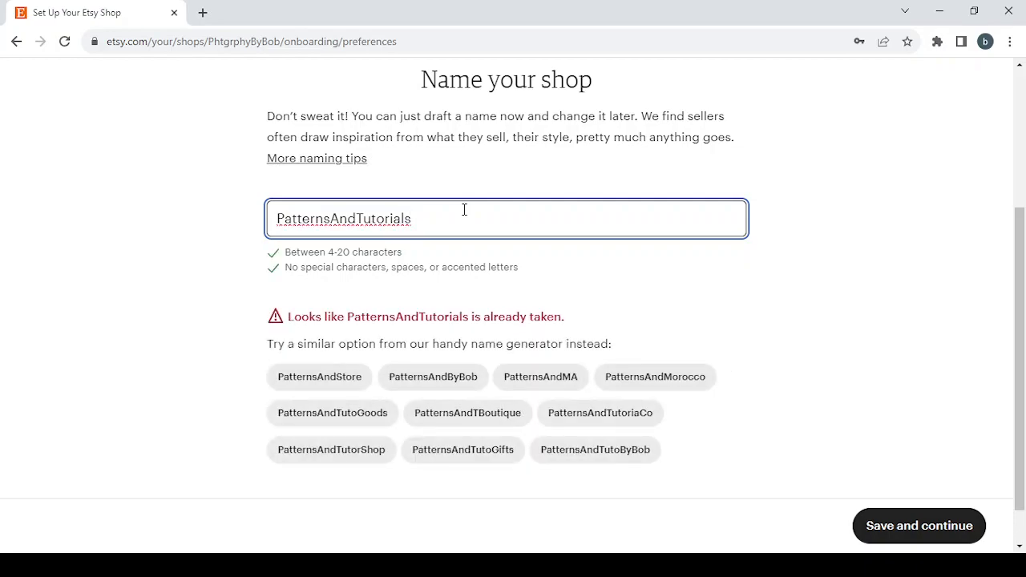
{"action": "key", "text": "BackSpace"}
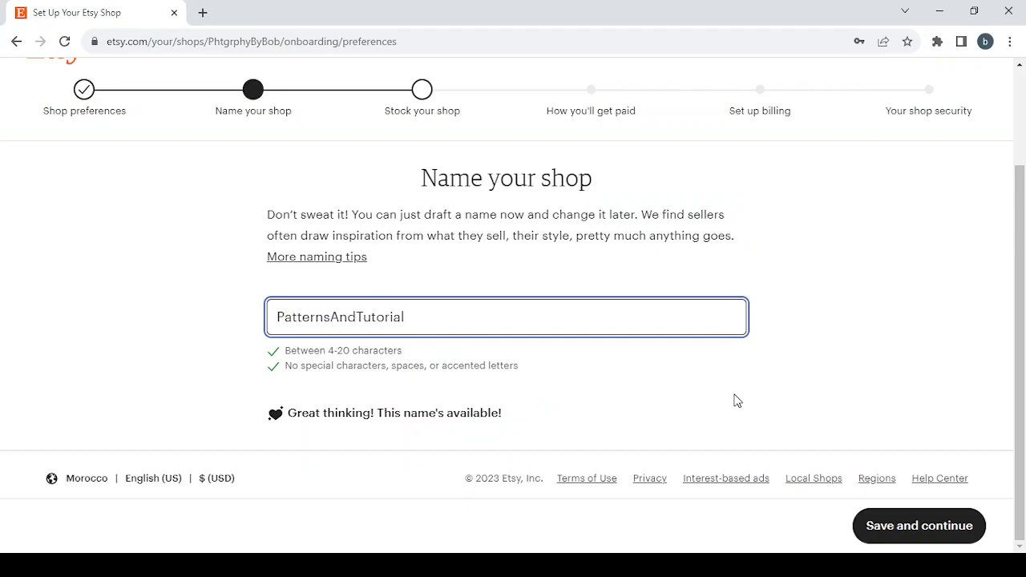
Step: Save the shop name PatternsAndTutorial and continue to the listing form of the Stock your shop stage
{"action": "left_click", "coordinate": [908, 544]}
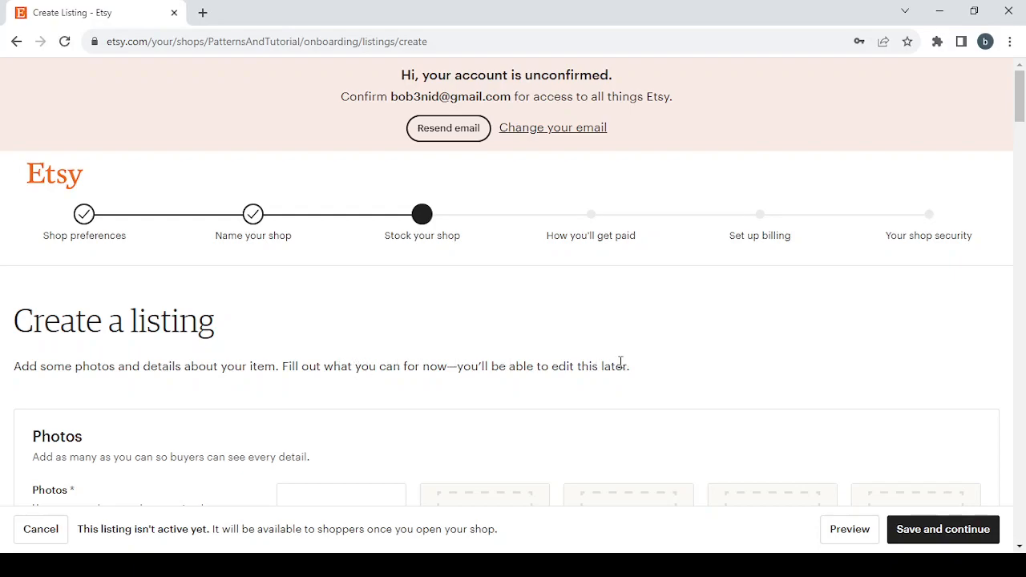
{"action": "scroll", "coordinate": [621, 363], "scroll_direction": "down", "scroll_amount": 2}
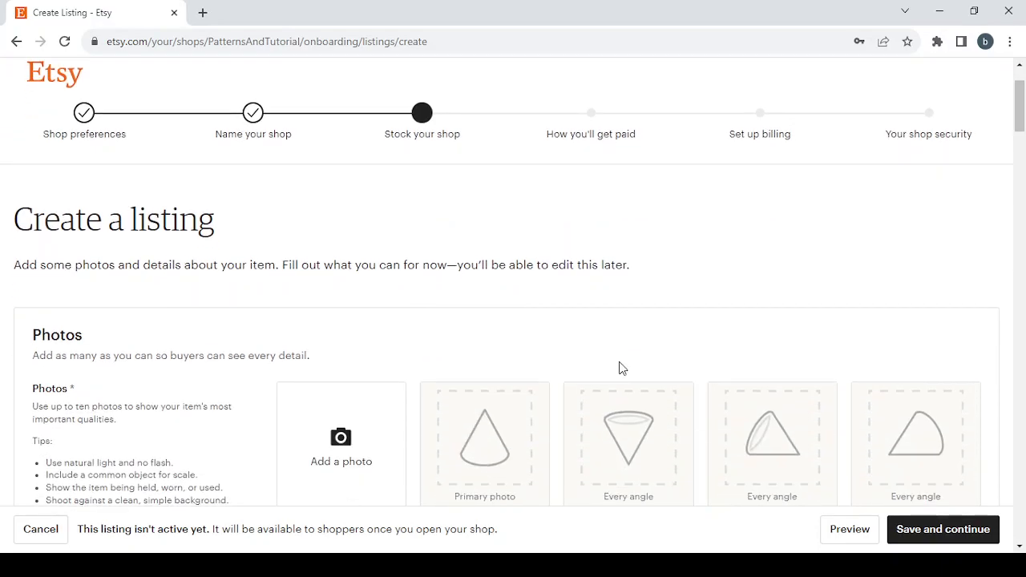
{"action": "scroll", "coordinate": [621, 369], "scroll_direction": "up", "scroll_amount": 2}
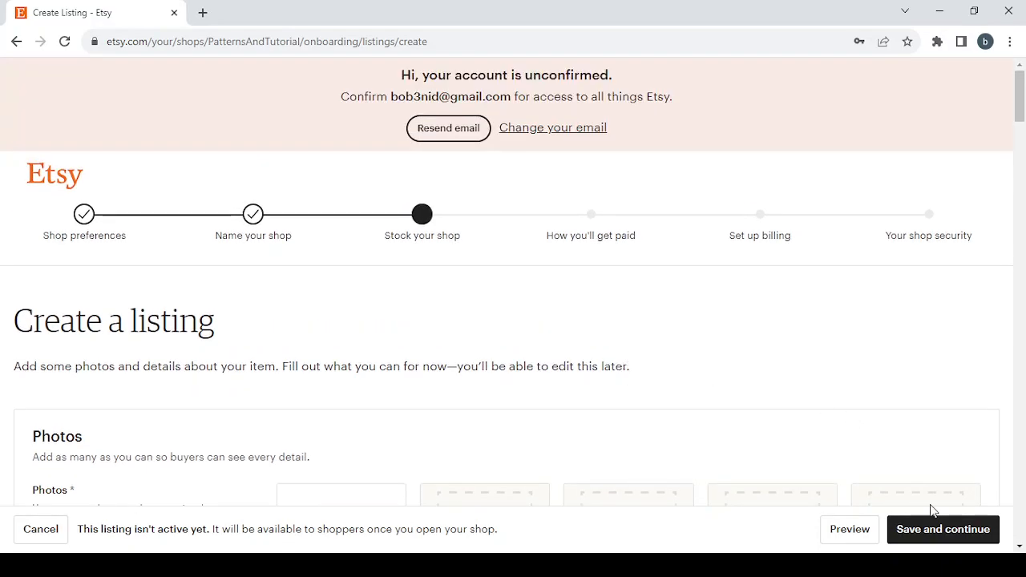
Step: Try to save the empty listing and examine the flagged photo, inventory, listing detail and shipping fields
{"action": "left_click", "coordinate": [947, 532]}
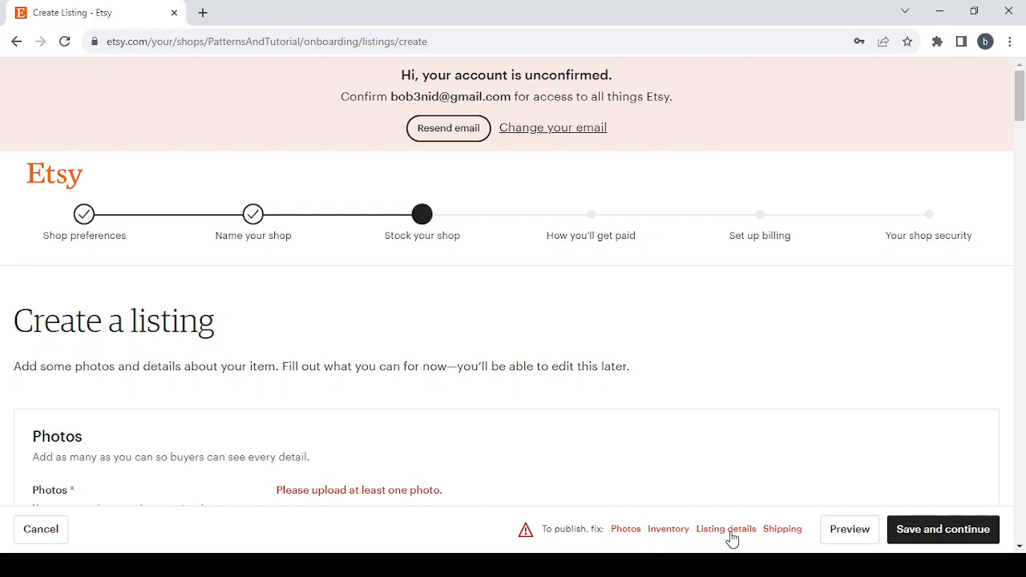
{"action": "left_click", "coordinate": [624, 531]}
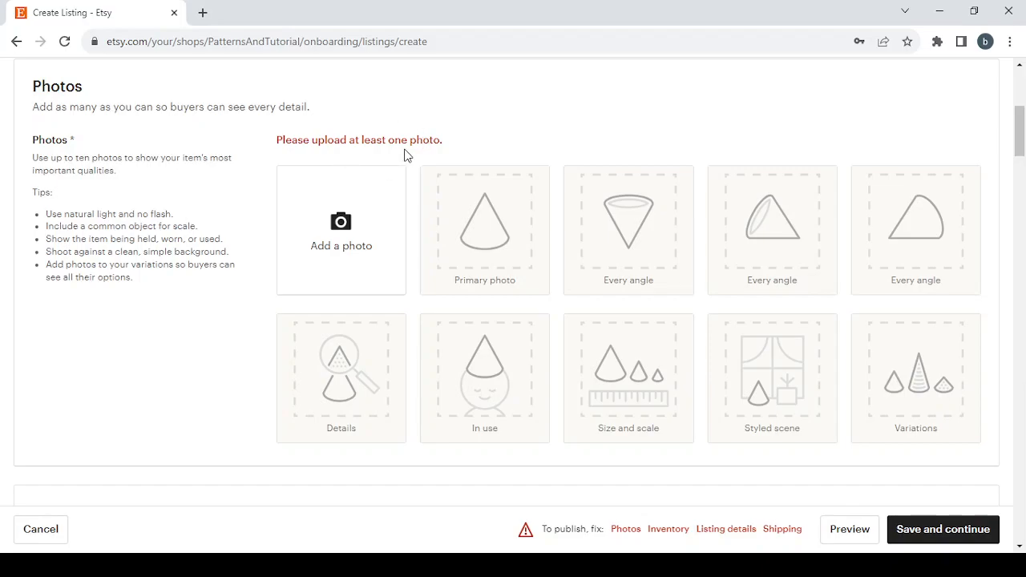
{"action": "left_click", "coordinate": [668, 531]}
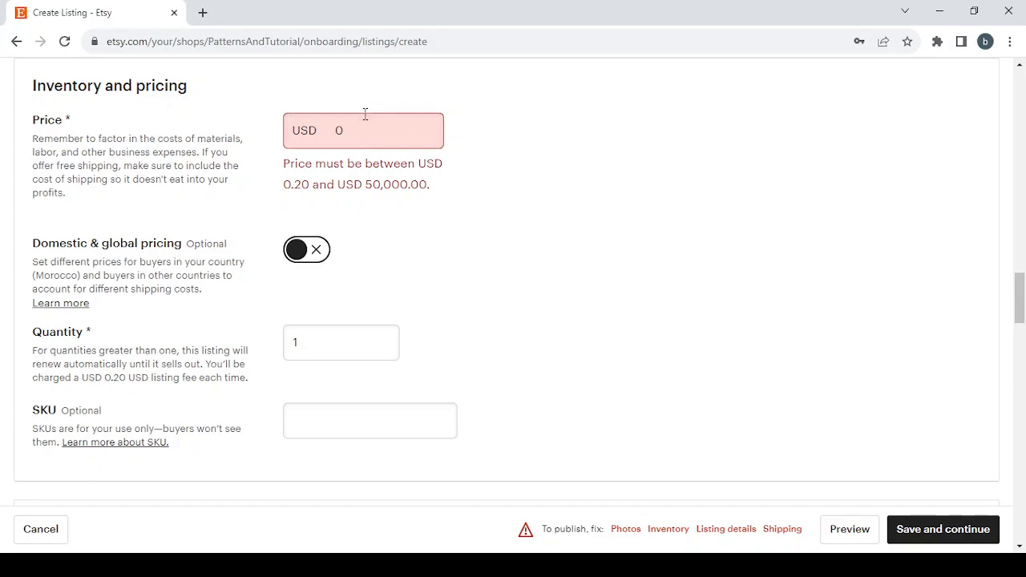
{"action": "left_click", "coordinate": [725, 530]}
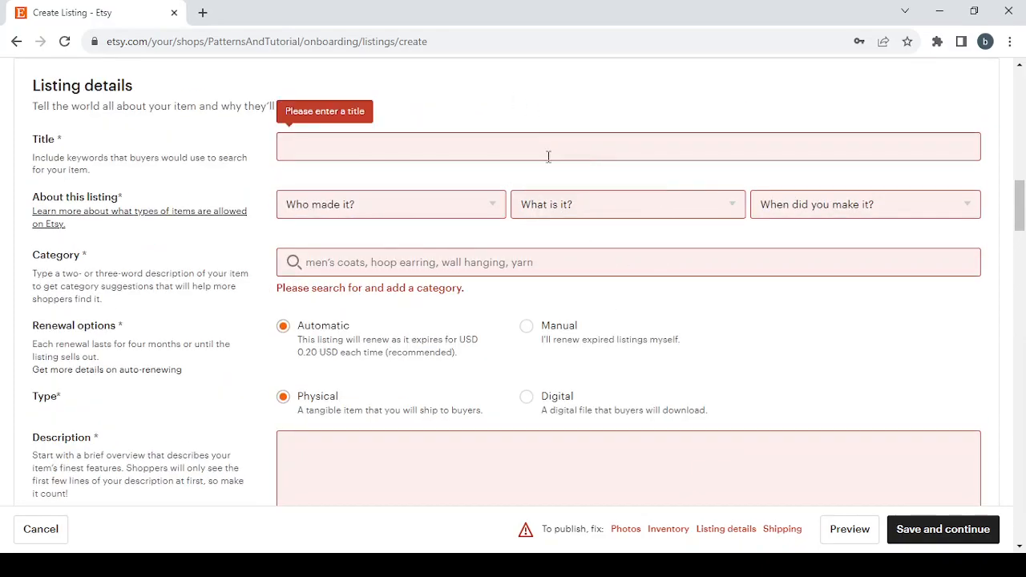
{"action": "left_click", "coordinate": [783, 530]}
{"action": "scroll", "coordinate": [633, 299], "scroll_direction": "down", "scroll_amount": 3}
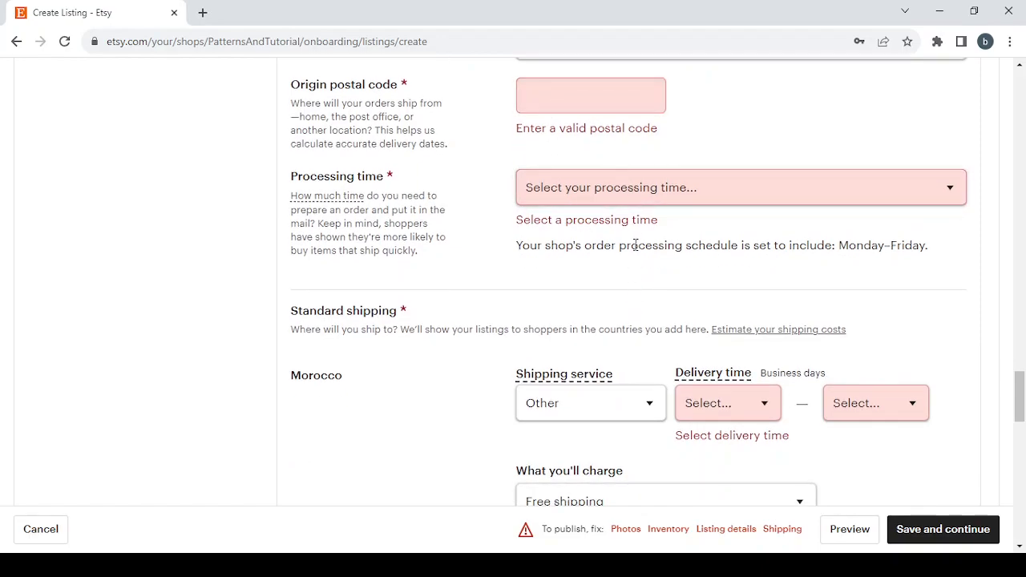
{"action": "scroll", "coordinate": [634, 245], "scroll_direction": "down", "scroll_amount": 4}
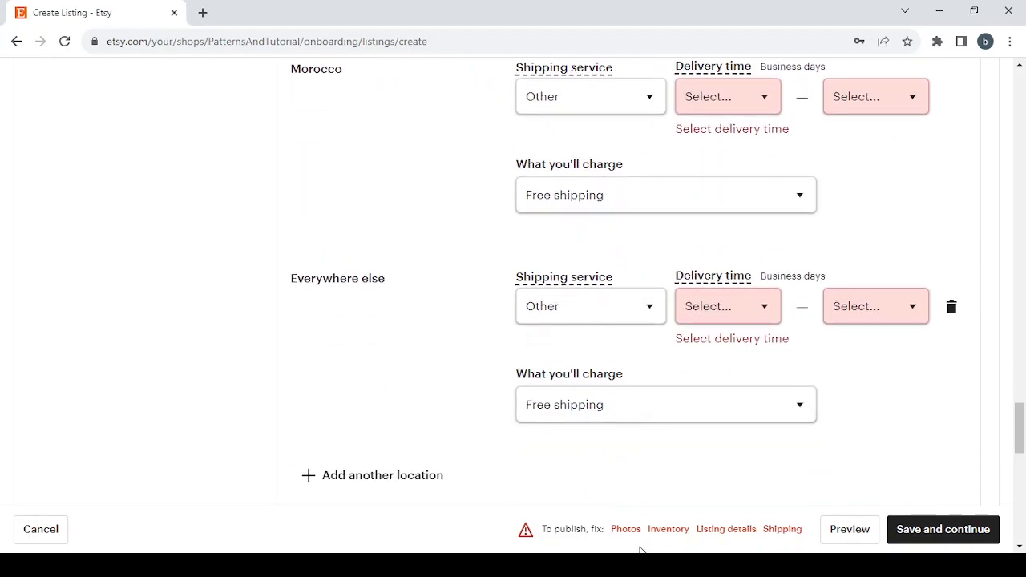
Step: Review the listing's photo requirements and tips, and the tips for adding a product video
{"action": "left_click", "coordinate": [625, 531]}
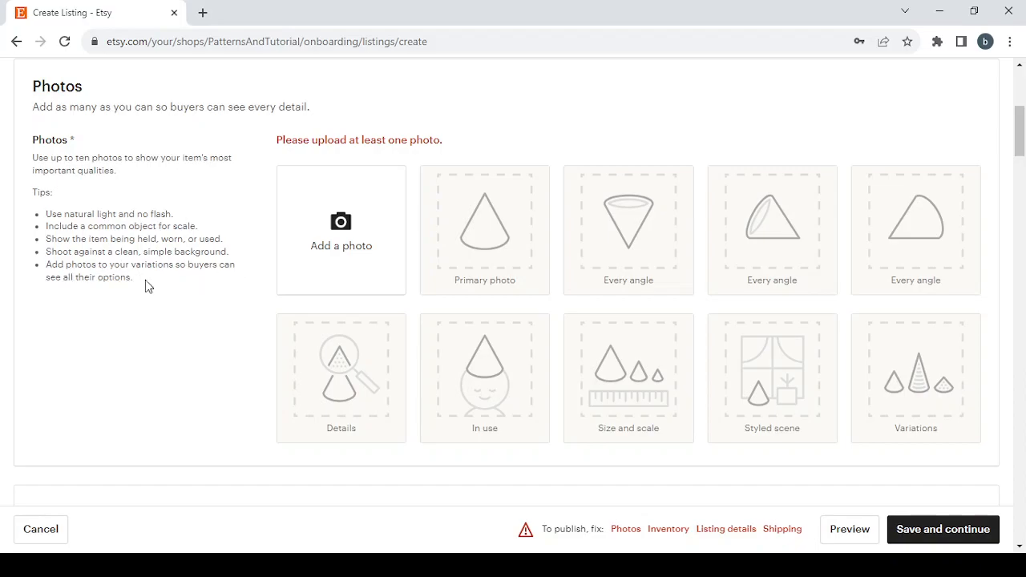
{"action": "scroll", "coordinate": [225, 299], "scroll_direction": "down", "scroll_amount": 5}
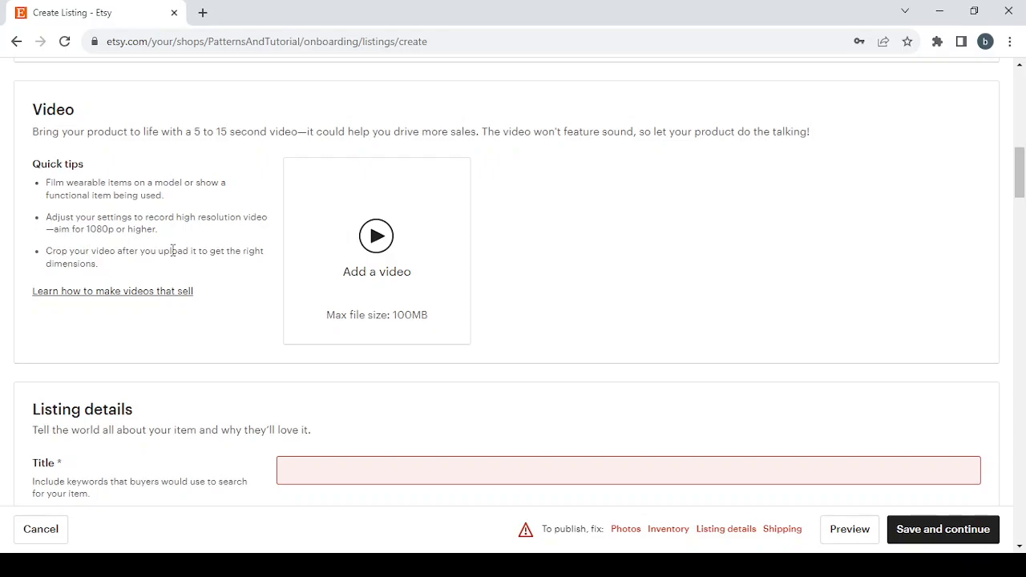
{"action": "scroll", "coordinate": [146, 293], "scroll_direction": "down", "scroll_amount": 1}
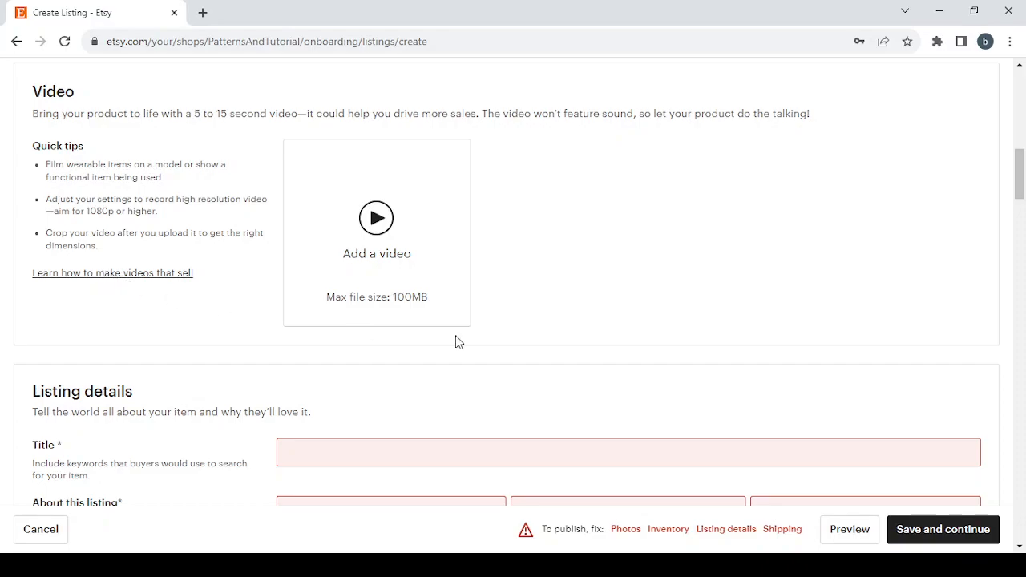
Step: Enter "Patterns & Tutorials" as the listing's title in the listing details
{"action": "scroll", "coordinate": [456, 335], "scroll_direction": "down", "scroll_amount": 4}
{"action": "scroll", "coordinate": [456, 335], "scroll_direction": "down", "scroll_amount": 1}
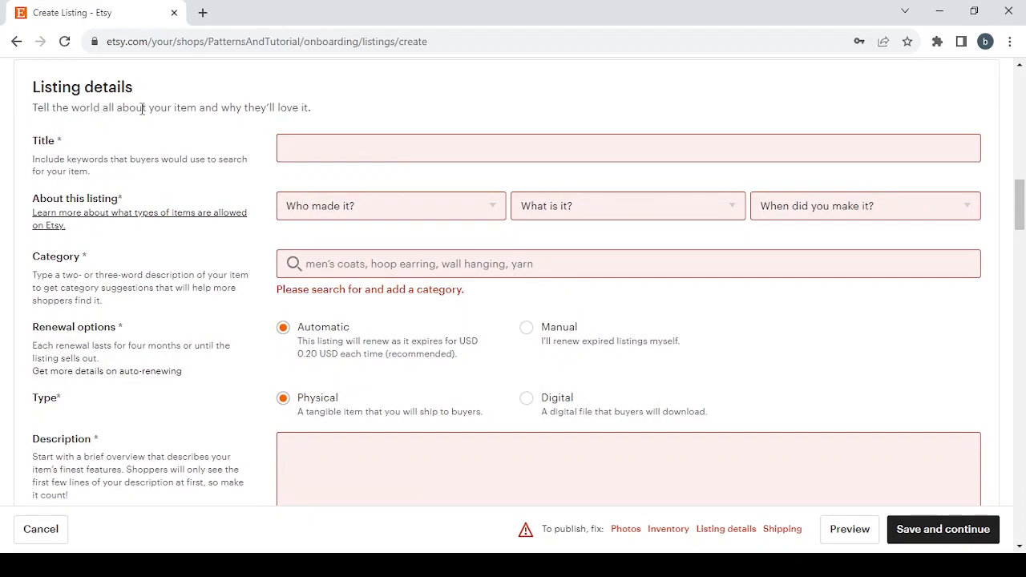
{"action": "left_click", "coordinate": [323, 148]}
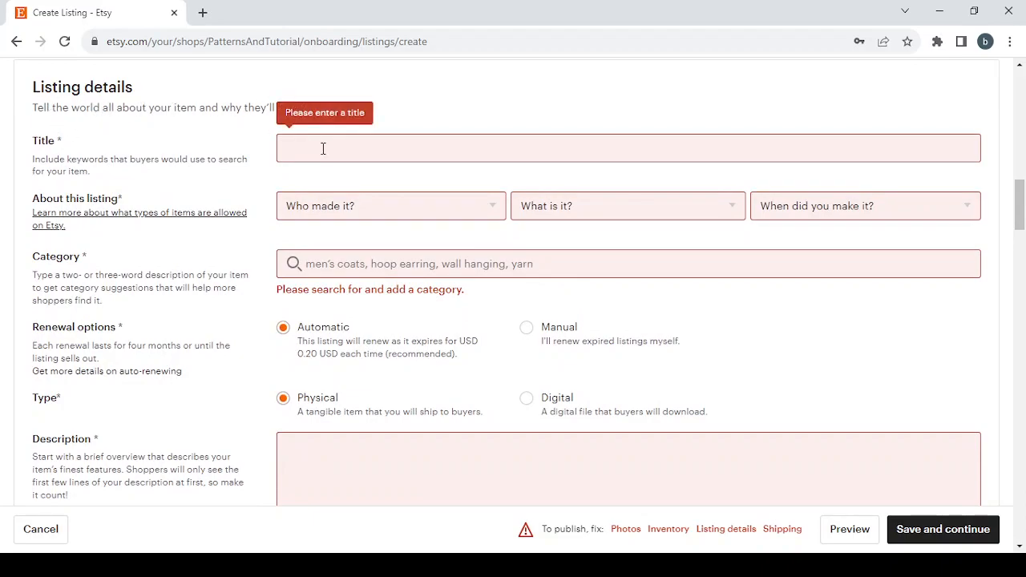
{"action": "left_click", "coordinate": [323, 148]}
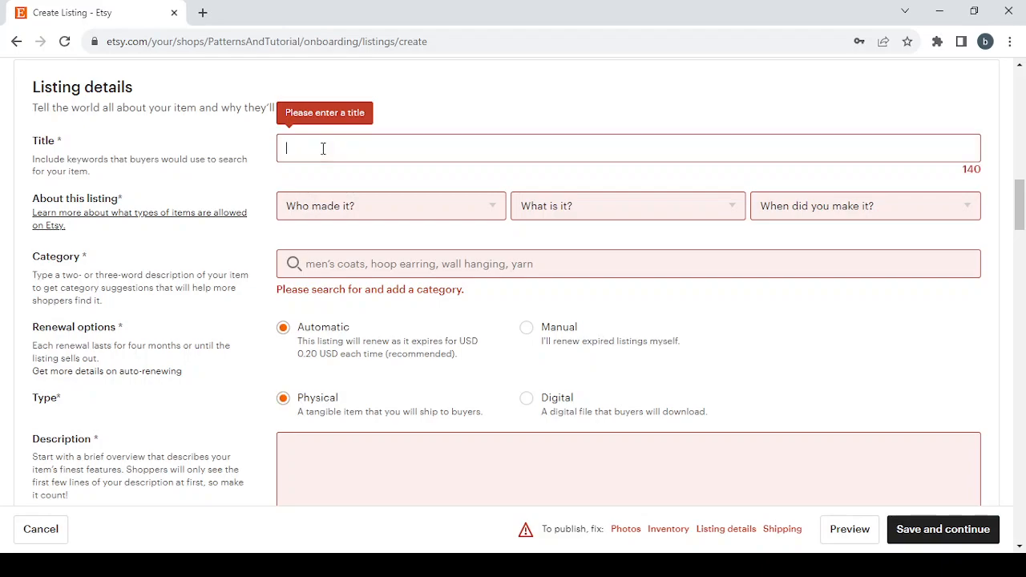
{"action": "type", "text": "Patterns & Tutorials"}
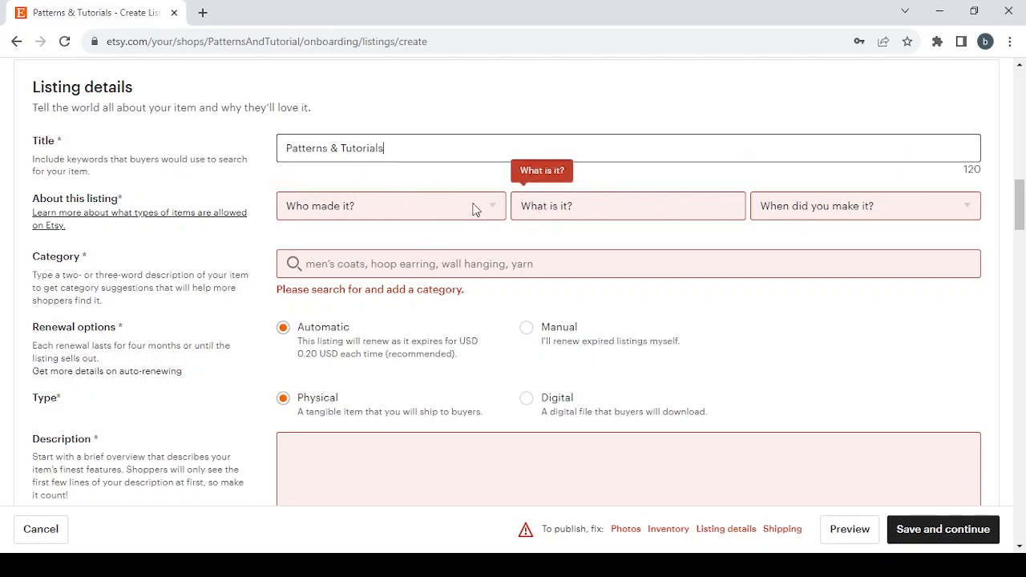
Step: Describe the listing as made by the seller ("I did"), a finished product, and made in 2020 - 2023
{"action": "left_click", "coordinate": [416, 211]}
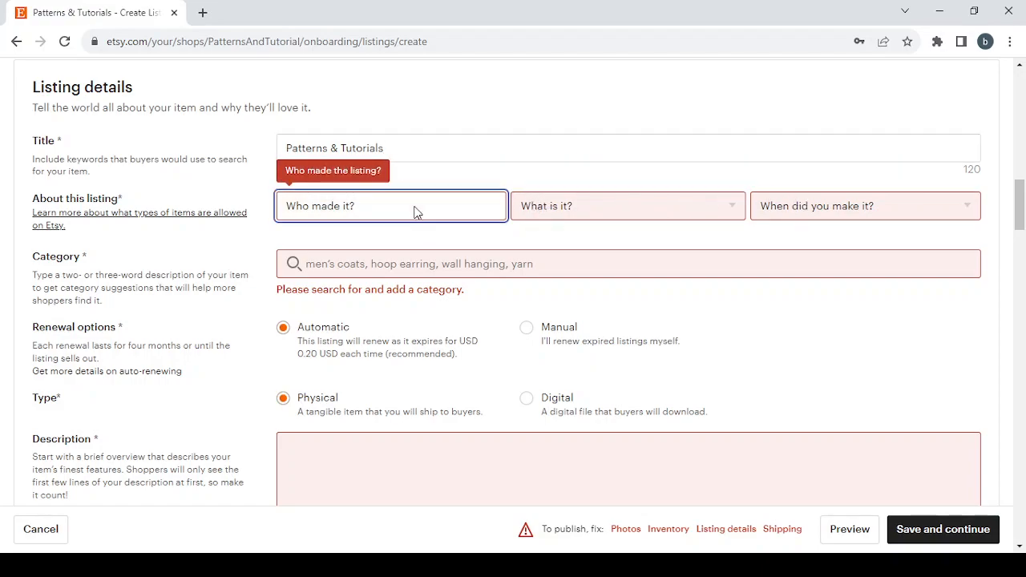
{"action": "left_click", "coordinate": [414, 264]}
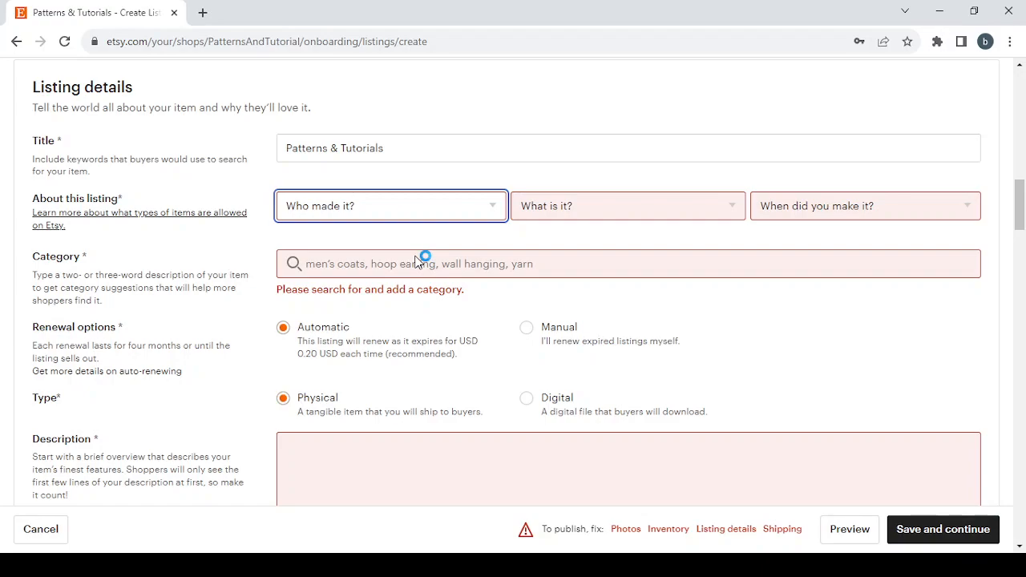
{"action": "key", "text": "Down"}
{"action": "left_click", "coordinate": [667, 207]}
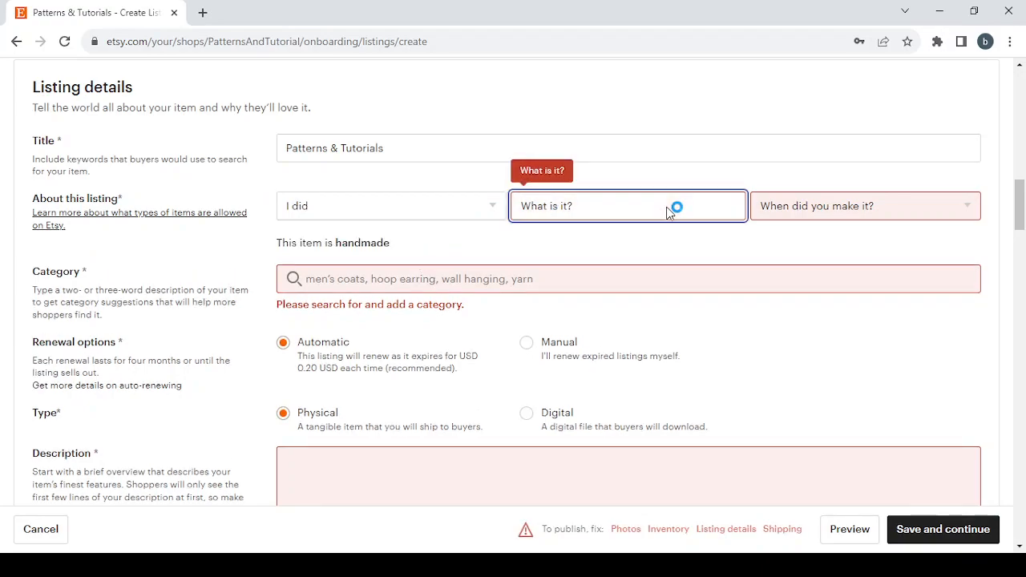
{"action": "left_click", "coordinate": [660, 256]}
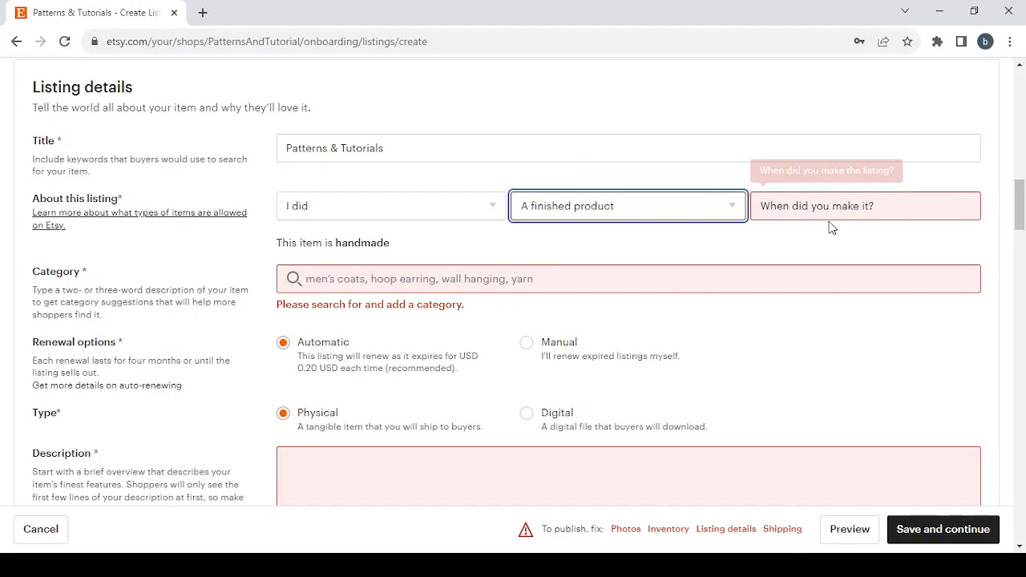
{"action": "left_click", "coordinate": [879, 211]}
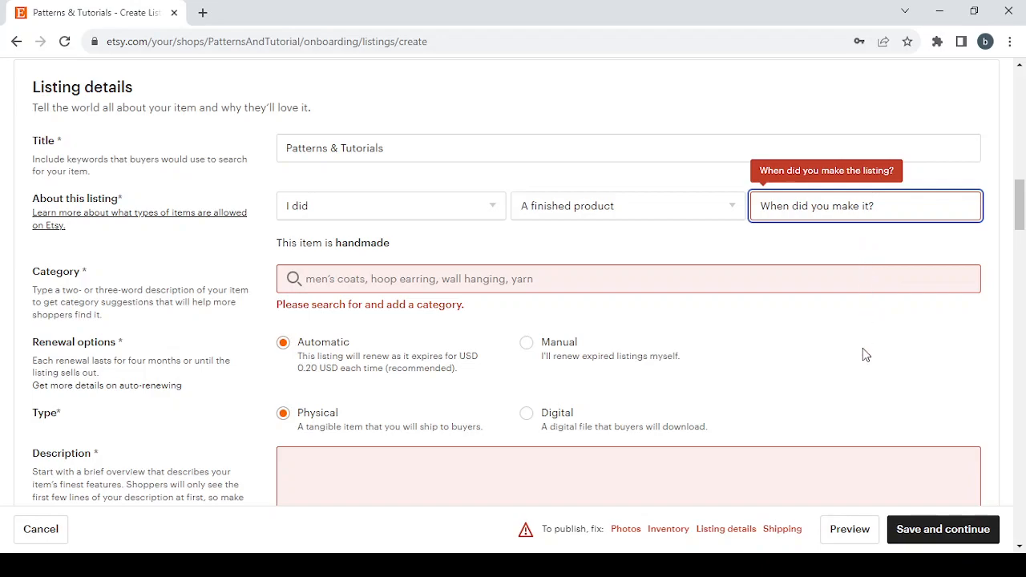
{"action": "left_click", "coordinate": [826, 281]}
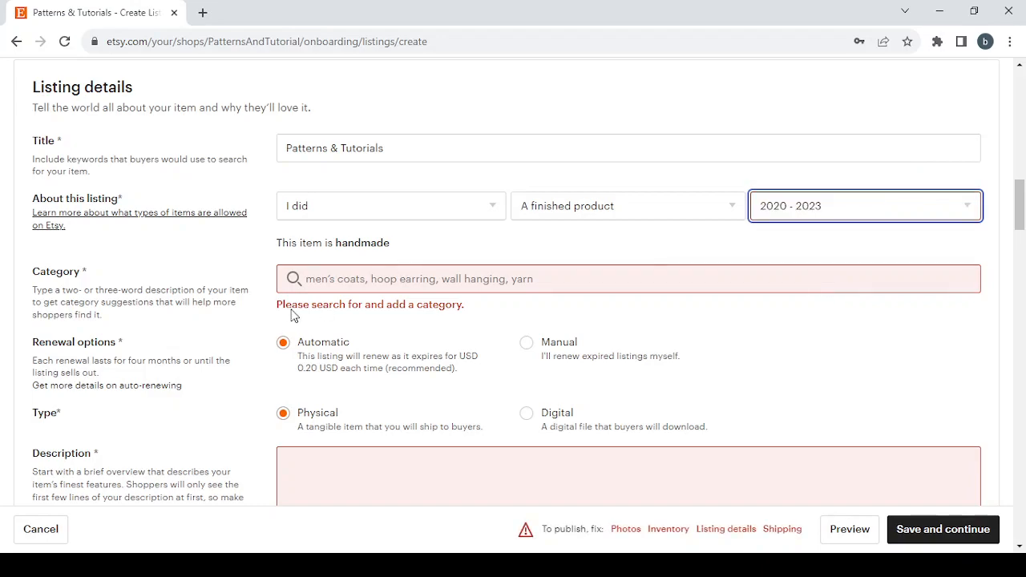
Step: Search the categories for "Patterns & Tutorials" and assign the Tutorials category under Craft Supplies & Tools, Patterns & How To
{"action": "left_click", "coordinate": [326, 272]}
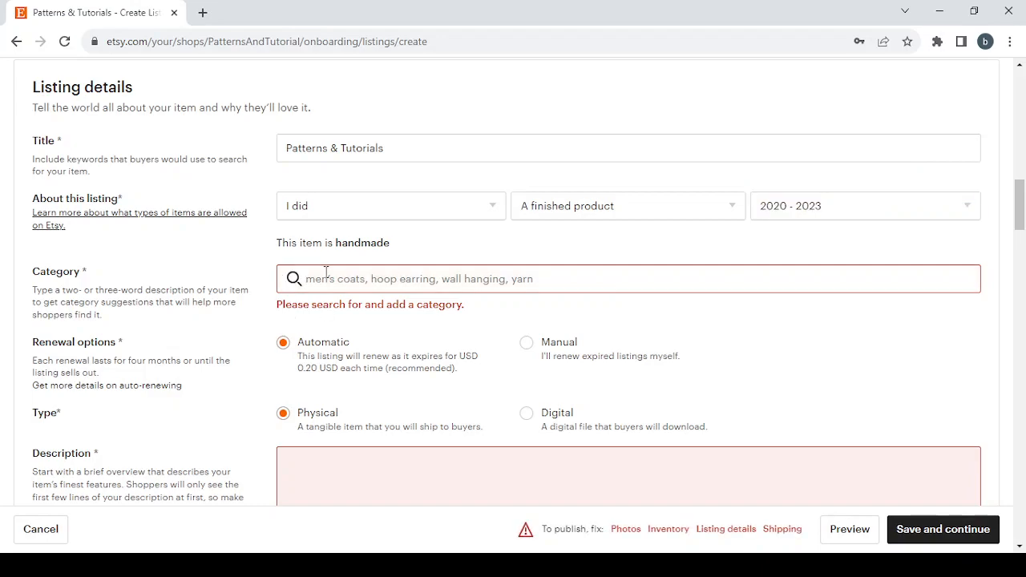
{"action": "type", "text": "Patterns & Tutorials"}
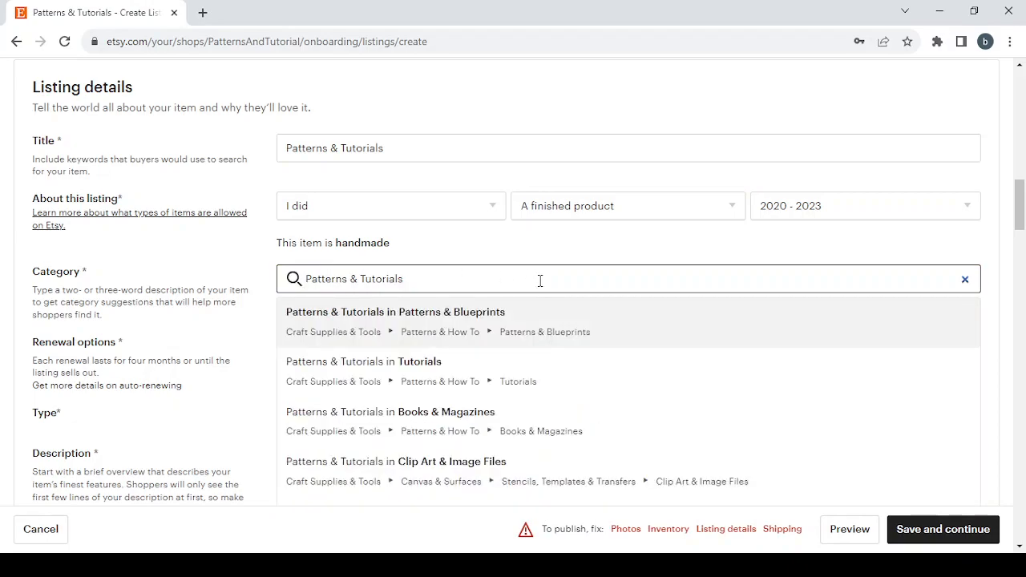
{"action": "scroll", "coordinate": [540, 281], "scroll_direction": "down", "scroll_amount": 1}
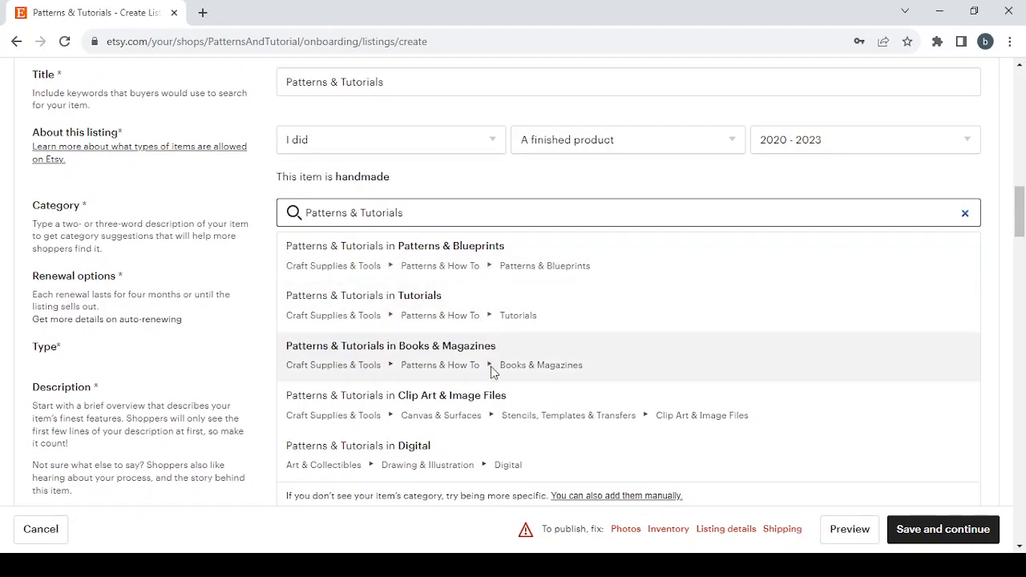
{"action": "left_click", "coordinate": [492, 302]}
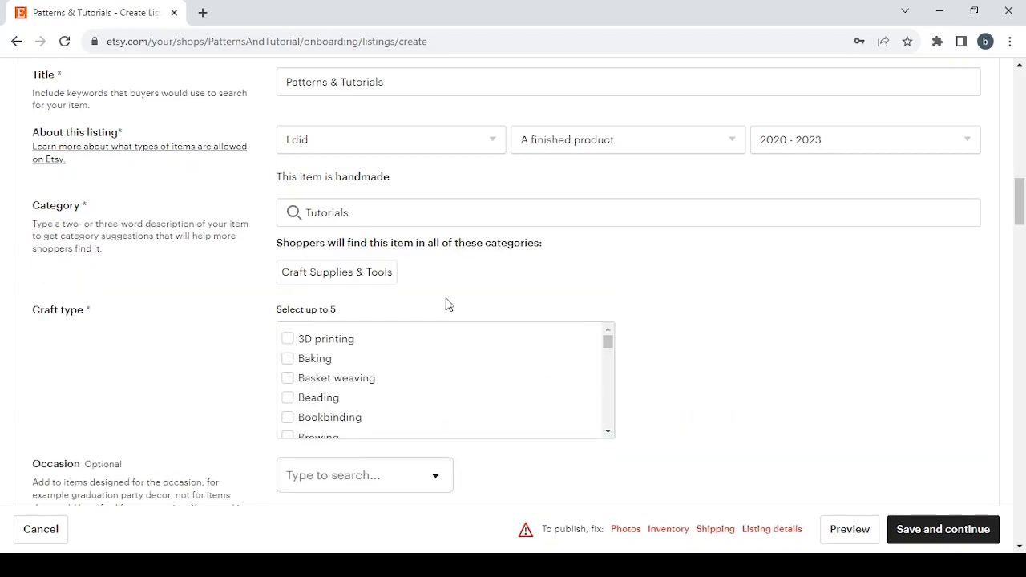
Step: Select 3D printing, Baking, Basket weaving, Beading and Bookbinding as the listing's craft types
{"action": "scroll", "coordinate": [447, 304], "scroll_direction": "down", "scroll_amount": 1}
{"action": "scroll", "coordinate": [448, 304], "scroll_direction": "down", "scroll_amount": 1}
{"action": "scroll", "coordinate": [447, 304], "scroll_direction": "up", "scroll_amount": 1}
{"action": "scroll", "coordinate": [564, 355], "scroll_direction": "down", "scroll_amount": 1}
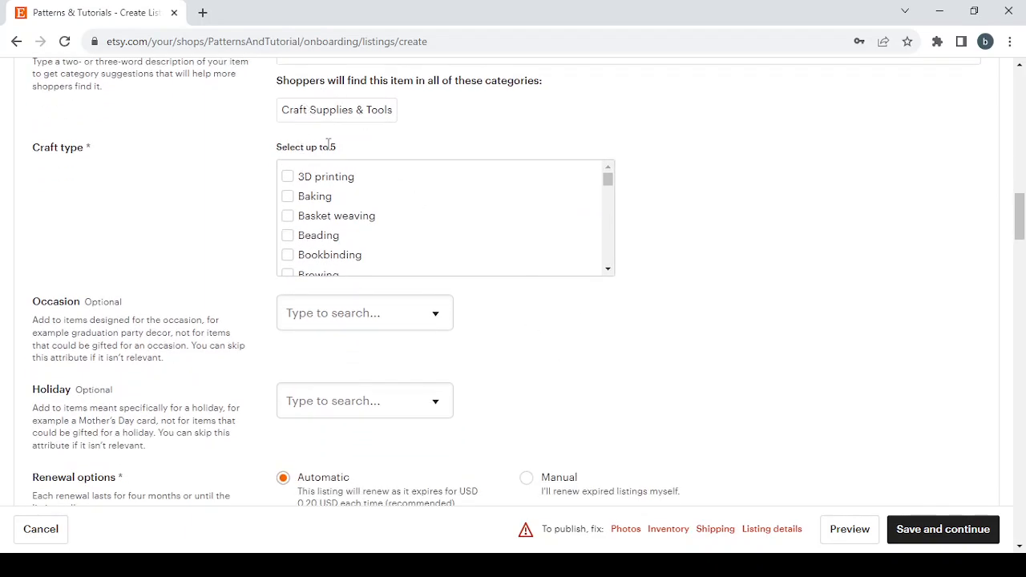
{"action": "left_click", "coordinate": [287, 178]}
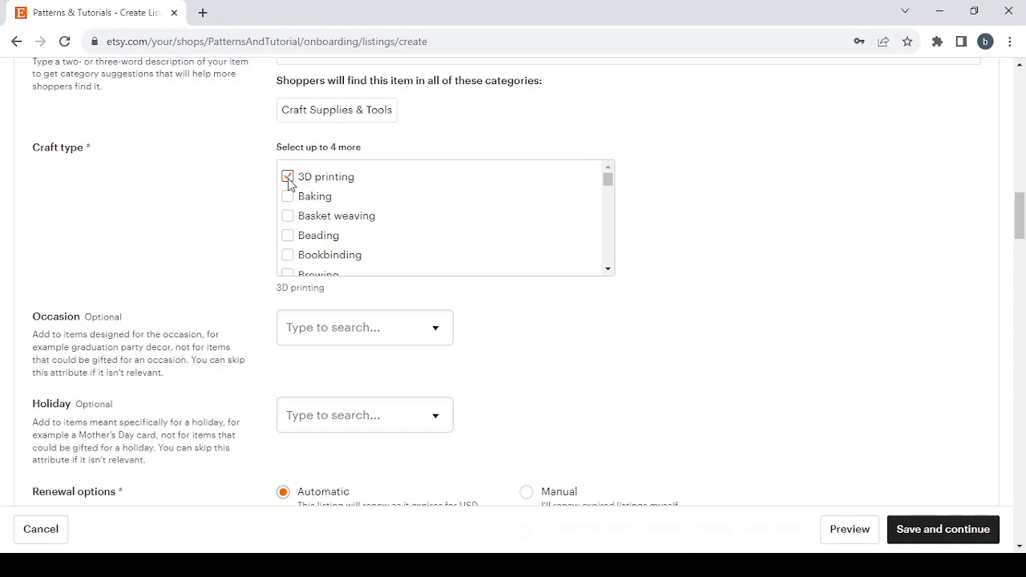
{"action": "left_click", "coordinate": [289, 198]}
{"action": "left_click", "coordinate": [289, 218]}
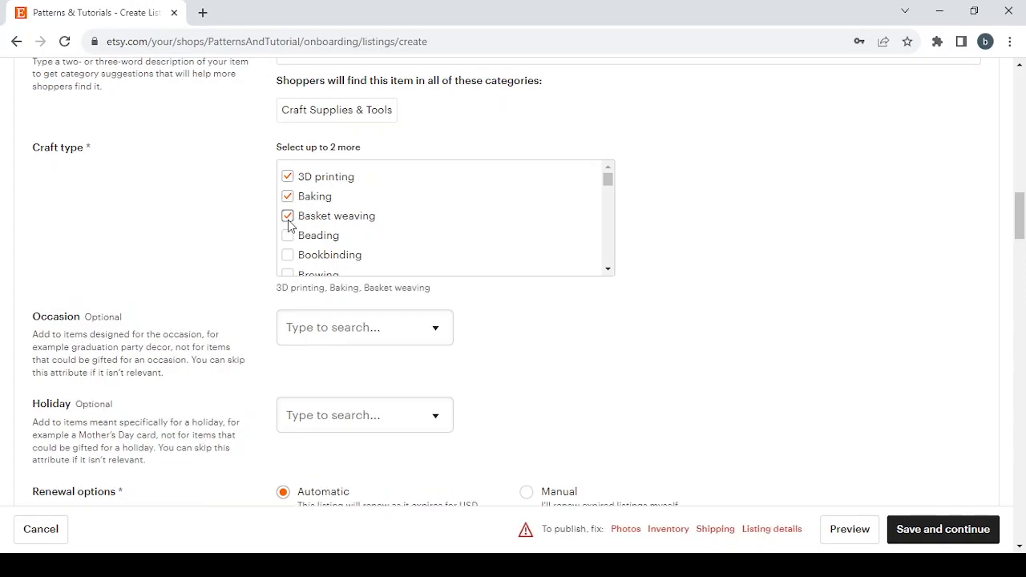
{"action": "left_click", "coordinate": [287, 239]}
{"action": "left_click", "coordinate": [288, 257]}
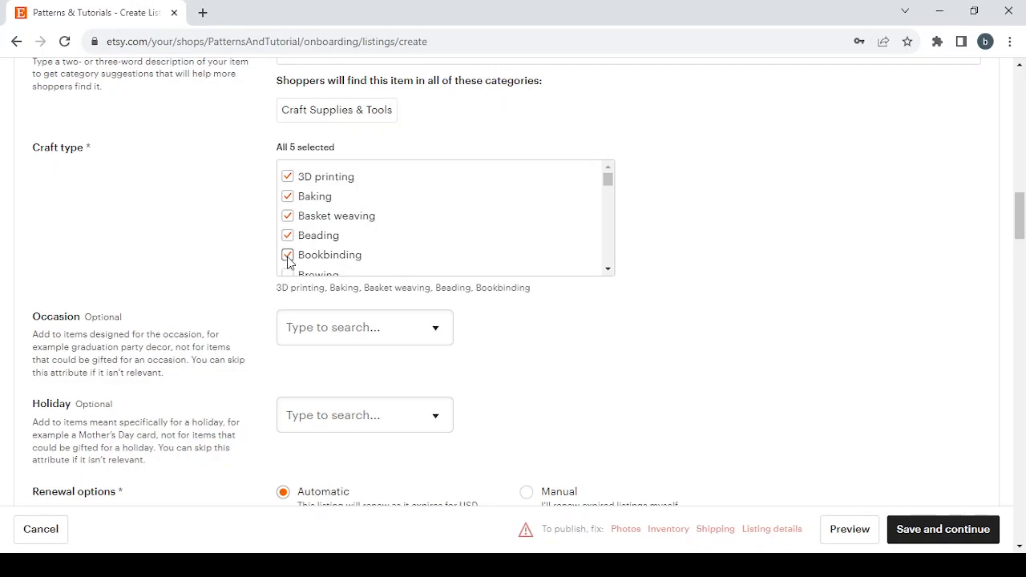
Step: Look through the optional Occasion and Holiday choices for the listing without selecting any
{"action": "scroll", "coordinate": [609, 289], "scroll_direction": "down", "scroll_amount": 2}
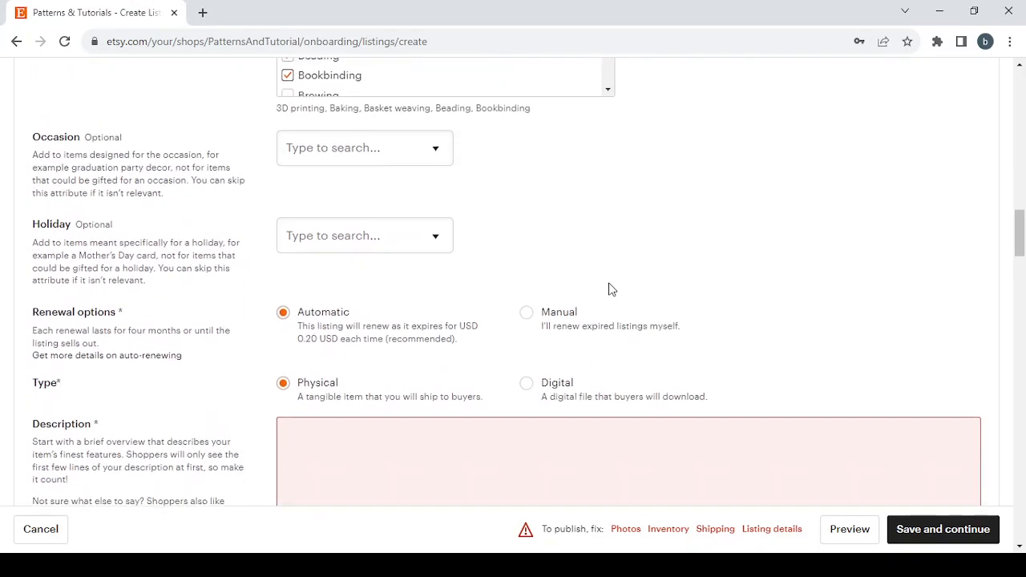
{"action": "left_click", "coordinate": [361, 154]}
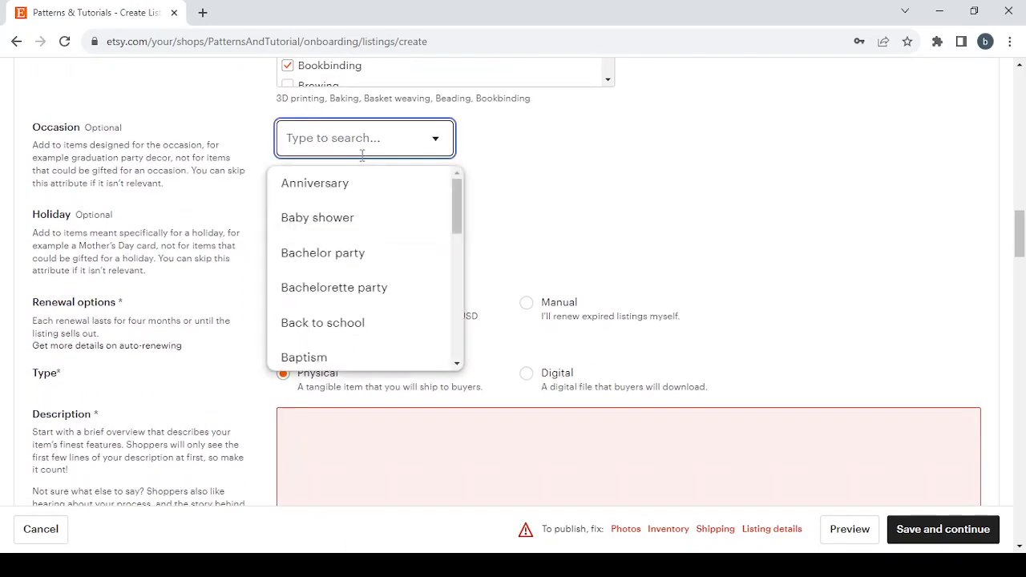
{"action": "left_click", "coordinate": [585, 200]}
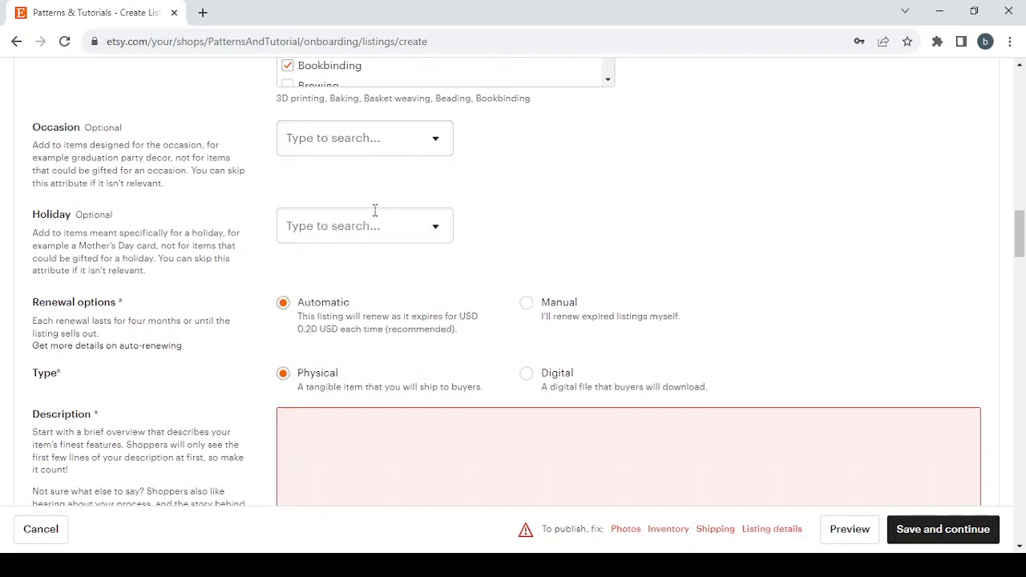
{"action": "left_click", "coordinate": [363, 225]}
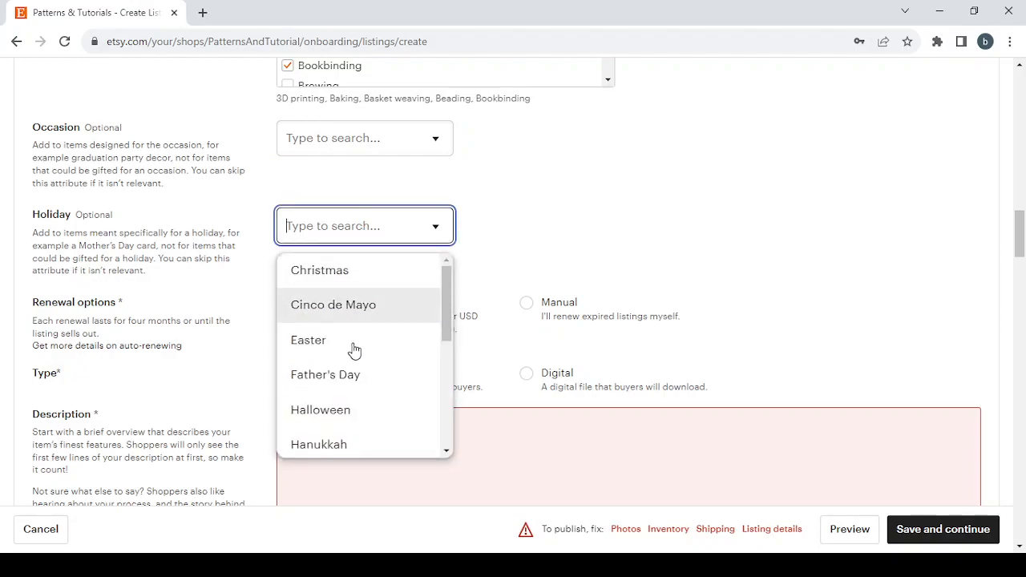
{"action": "left_click", "coordinate": [537, 199]}
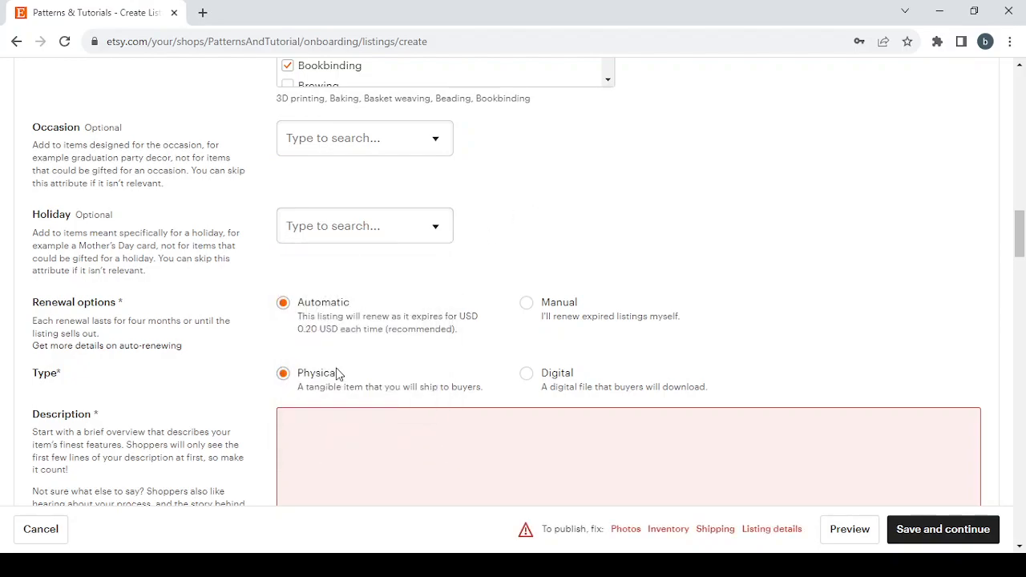
Step: Set the listing's renewal option to Manual and its type to Digital
{"action": "scroll", "coordinate": [336, 374], "scroll_direction": "down", "scroll_amount": 1}
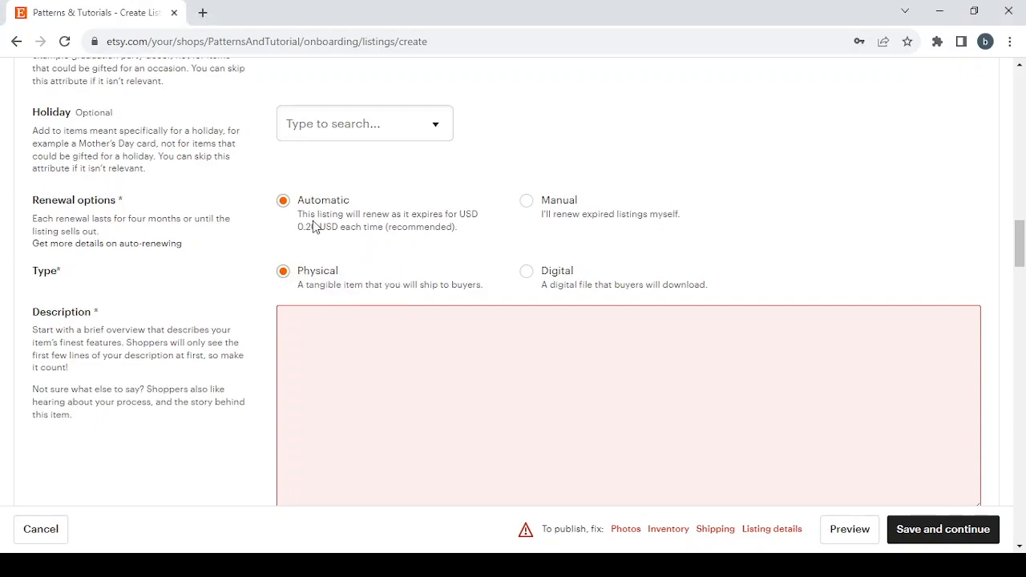
{"action": "left_click", "coordinate": [527, 206]}
{"action": "left_click", "coordinate": [527, 273]}
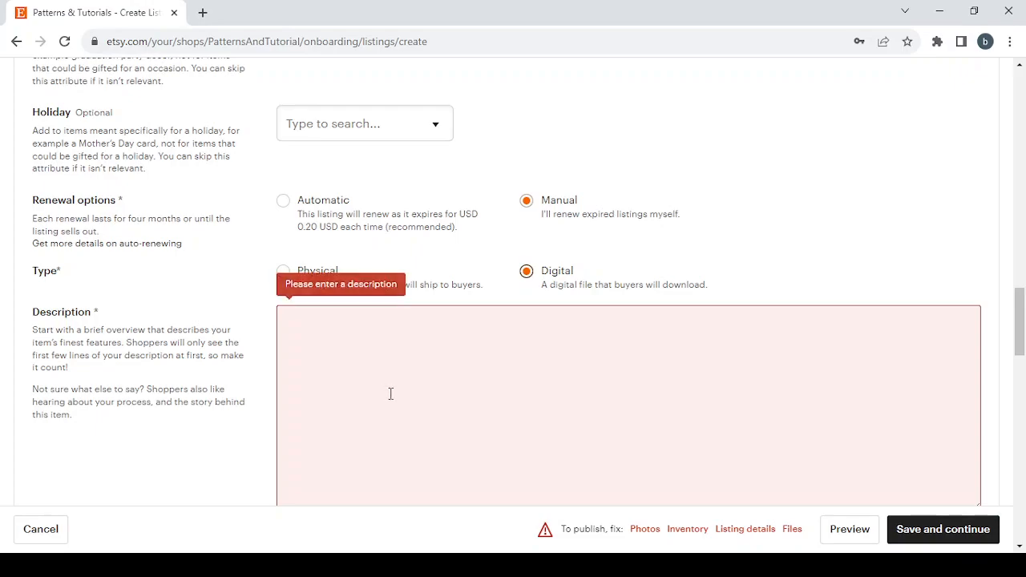
{"action": "key", "text": "alt+Tab"}
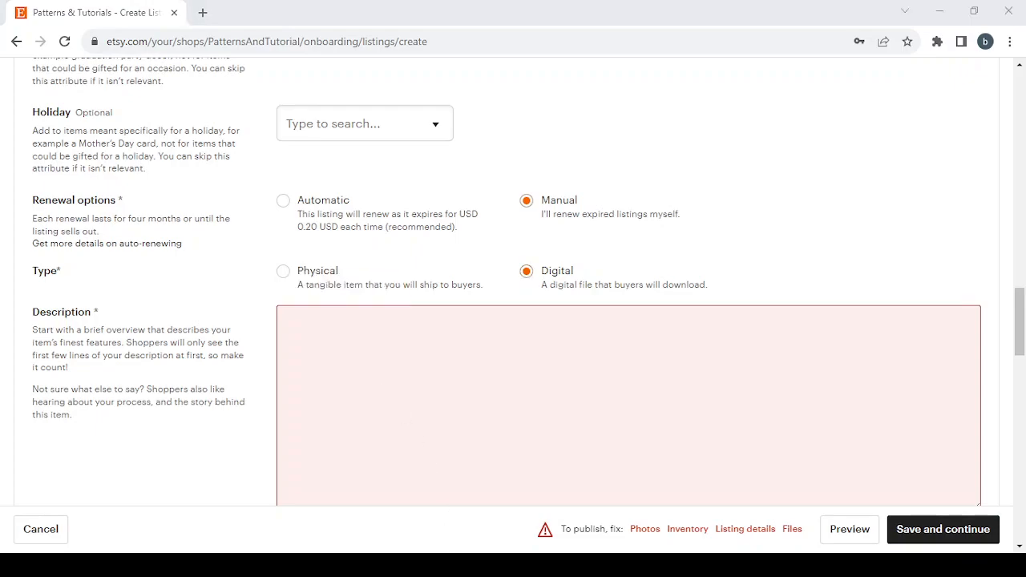
{"action": "key", "text": "alt+Tab"}
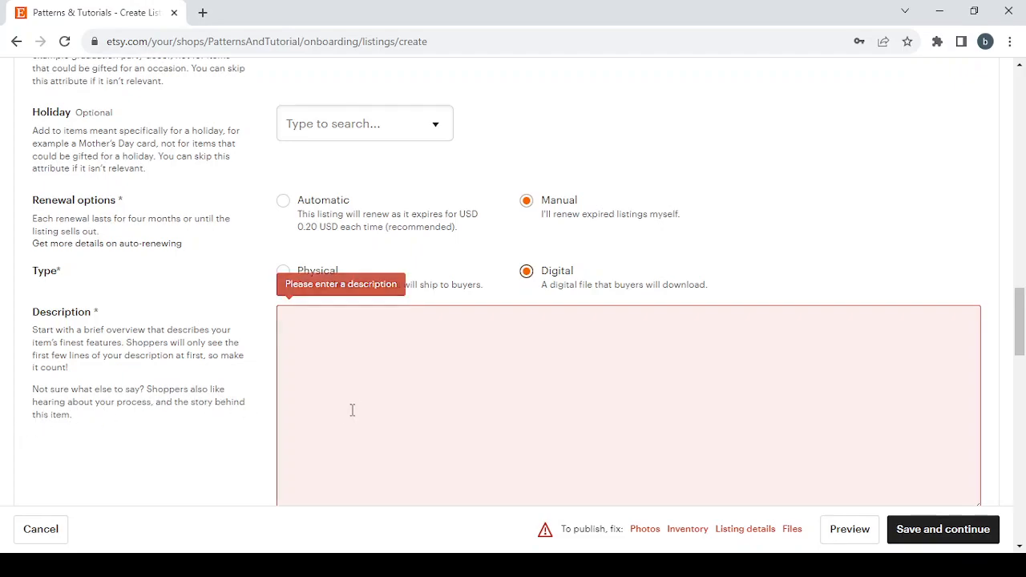
Step: Look at the form for adding a new production partner and close it without entering anything
{"action": "scroll", "coordinate": [351, 410], "scroll_direction": "down", "scroll_amount": 5}
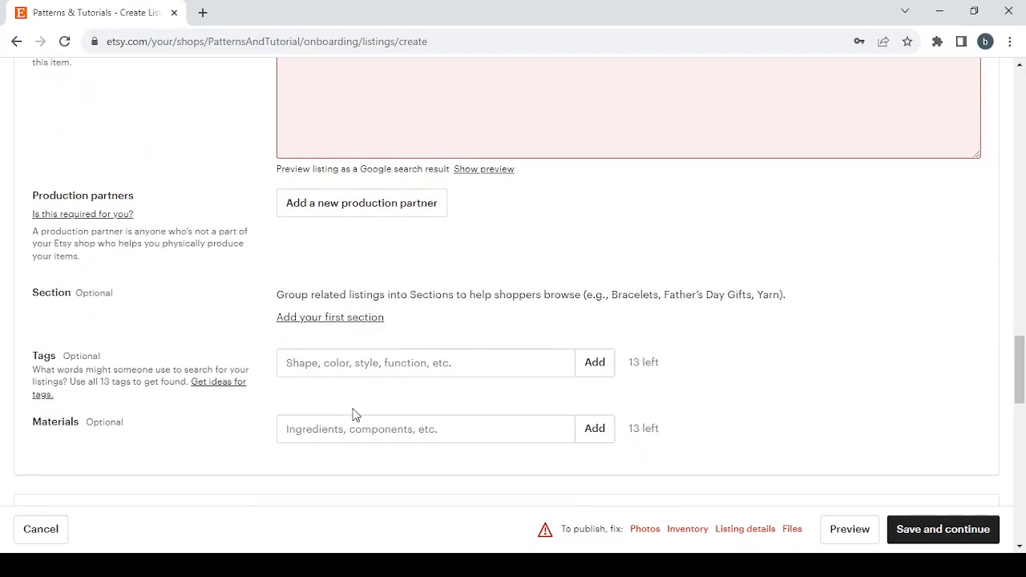
{"action": "left_click", "coordinate": [356, 208]}
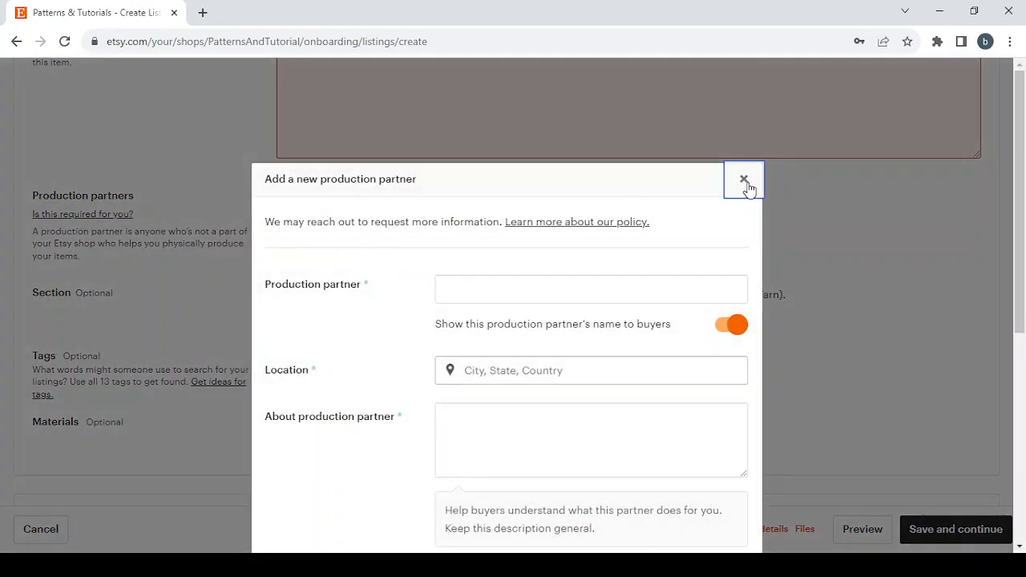
{"action": "left_click", "coordinate": [747, 186]}
Step: Set the listing's price to USD 29.99 and review the Digital files and Returns and exchanges sections
{"action": "scroll", "coordinate": [198, 262], "scroll_direction": "down", "scroll_amount": 6}
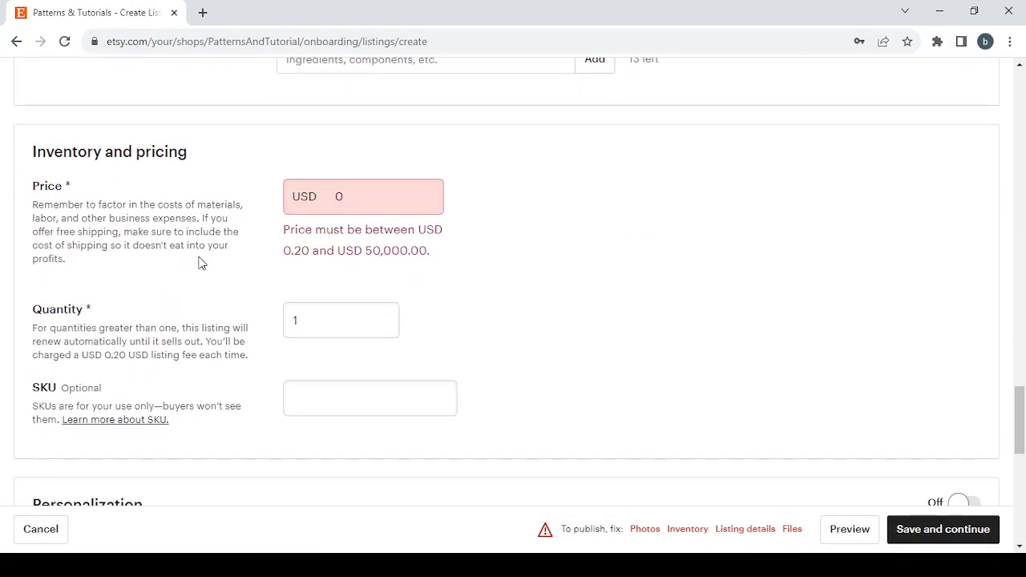
{"action": "double_click", "coordinate": [347, 170]}
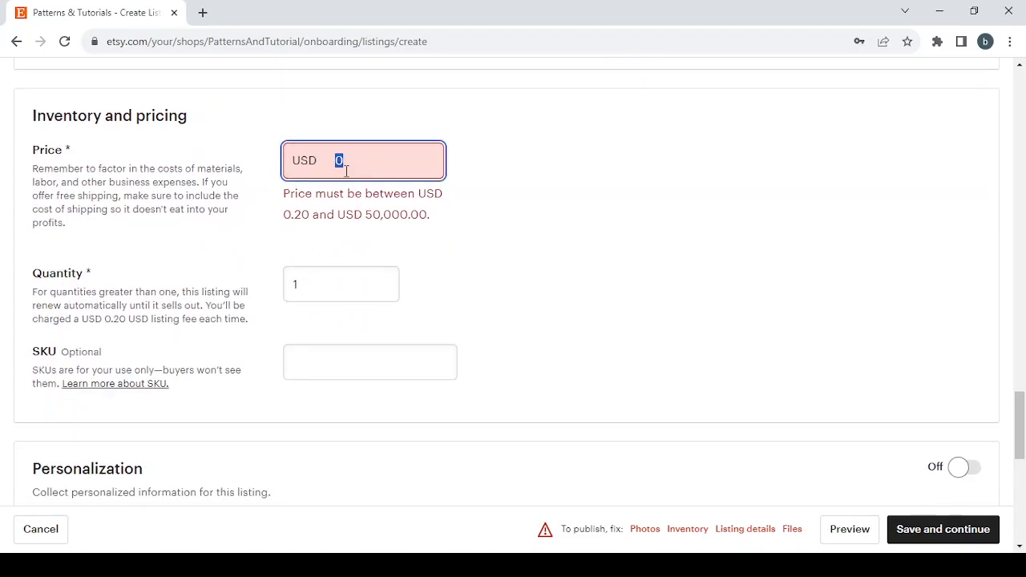
{"action": "type", "text": "2"}
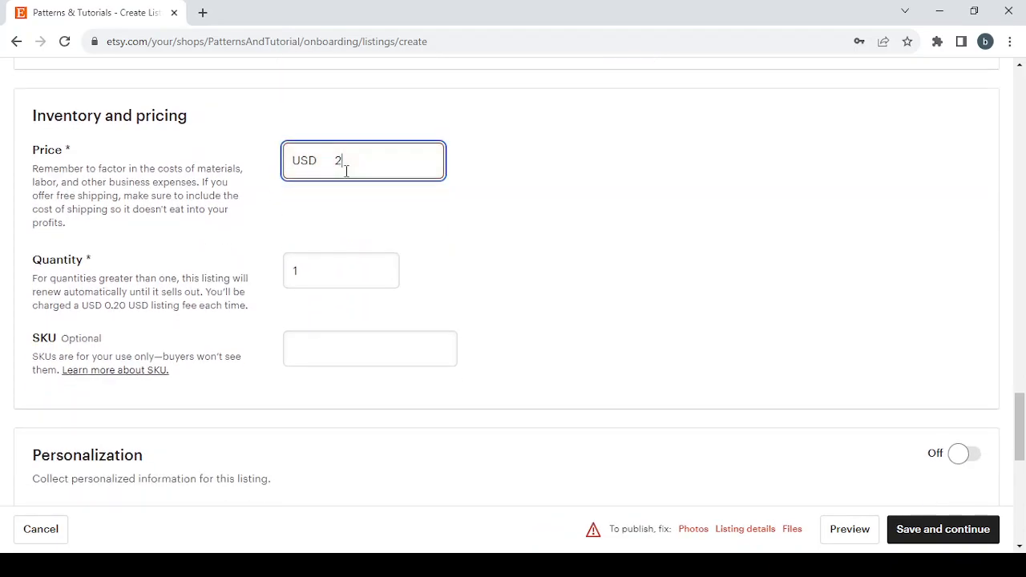
{"action": "type", "text": "9.99"}
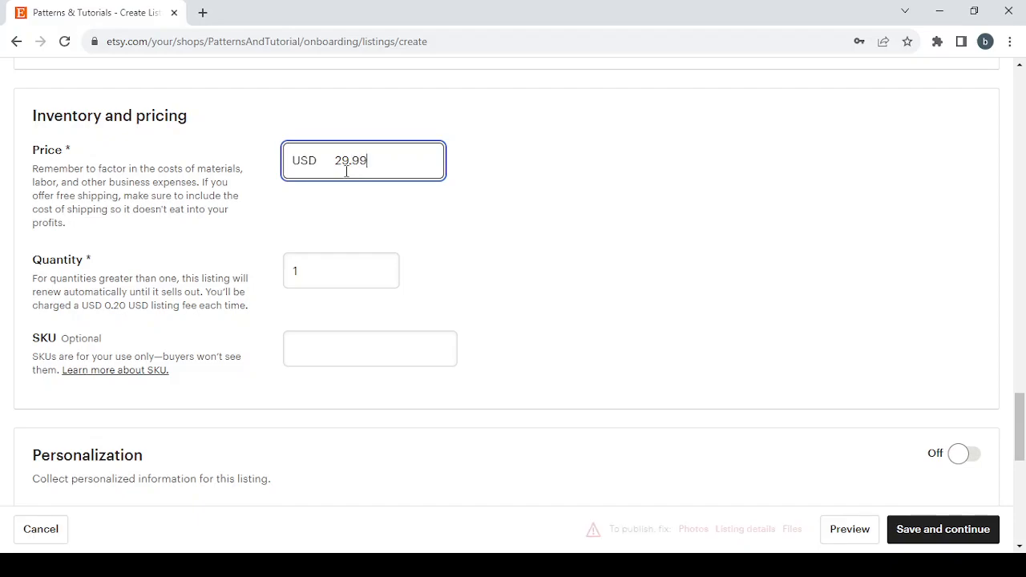
{"action": "scroll", "coordinate": [386, 238], "scroll_direction": "down", "scroll_amount": 5}
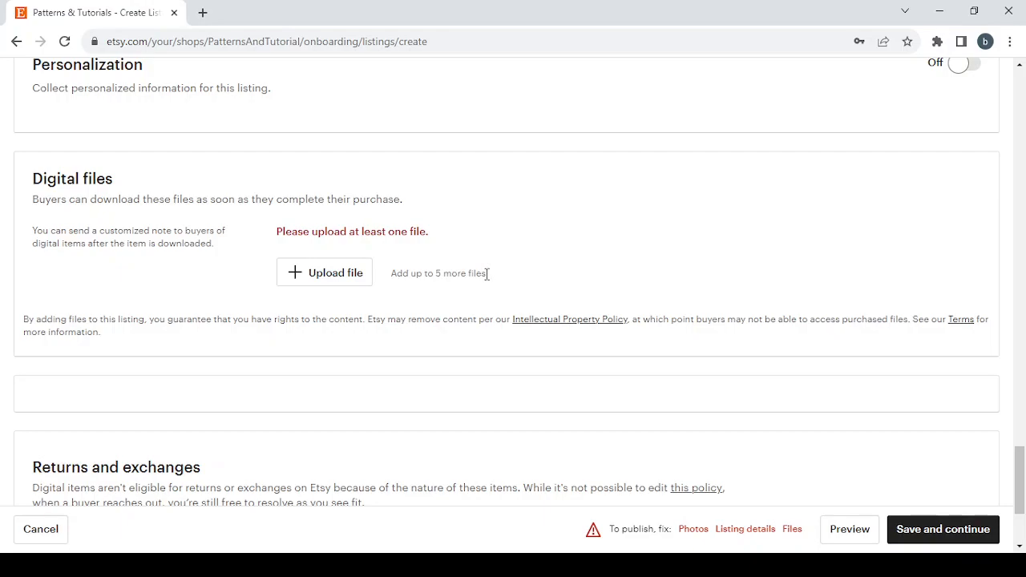
{"action": "scroll", "coordinate": [487, 274], "scroll_direction": "down", "scroll_amount": 3}
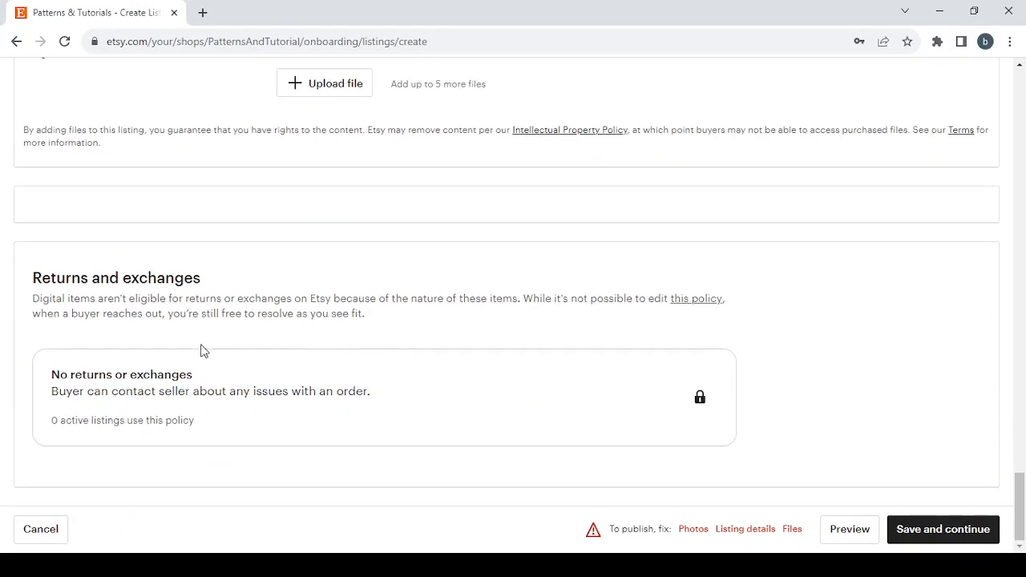